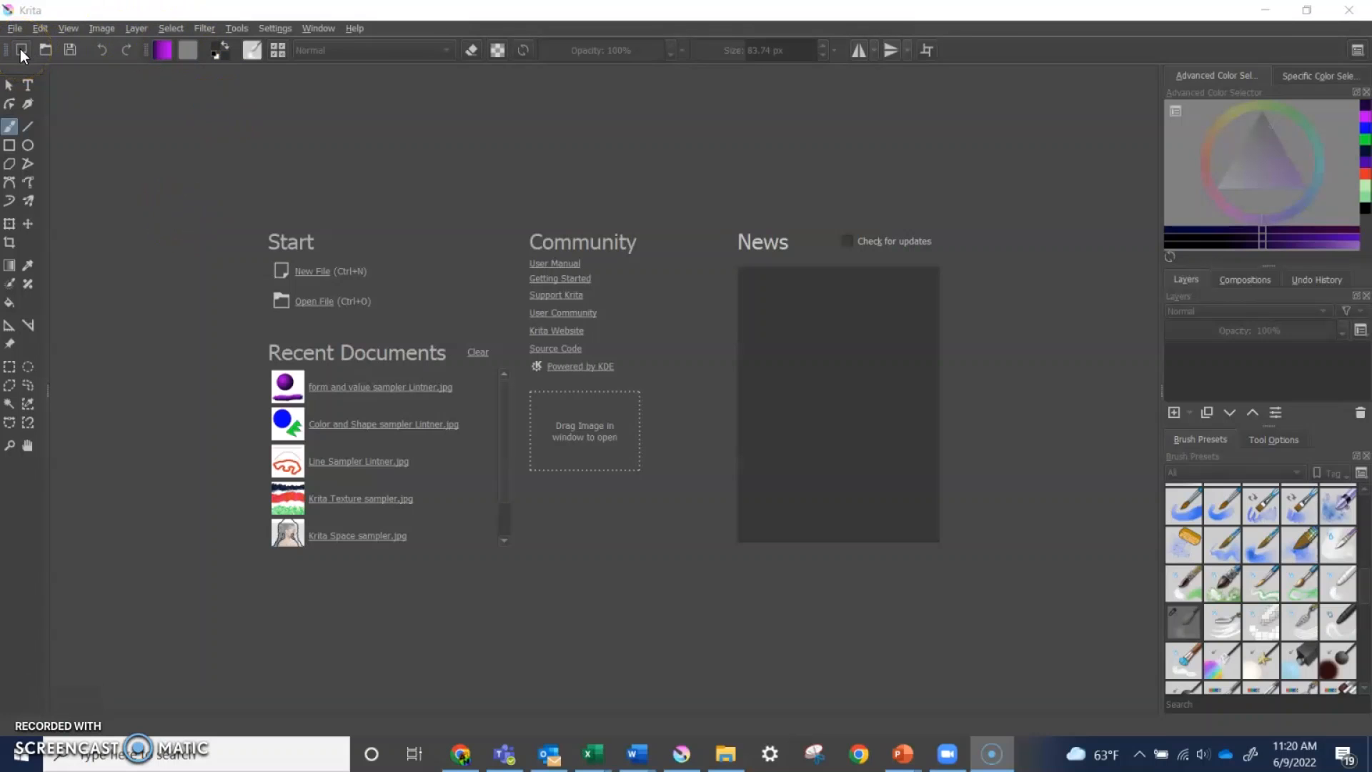
- Create a new custom document of 1600 by 1600 pixels at 300 ppi
{"action": "left_click", "coordinate": [21, 50]}
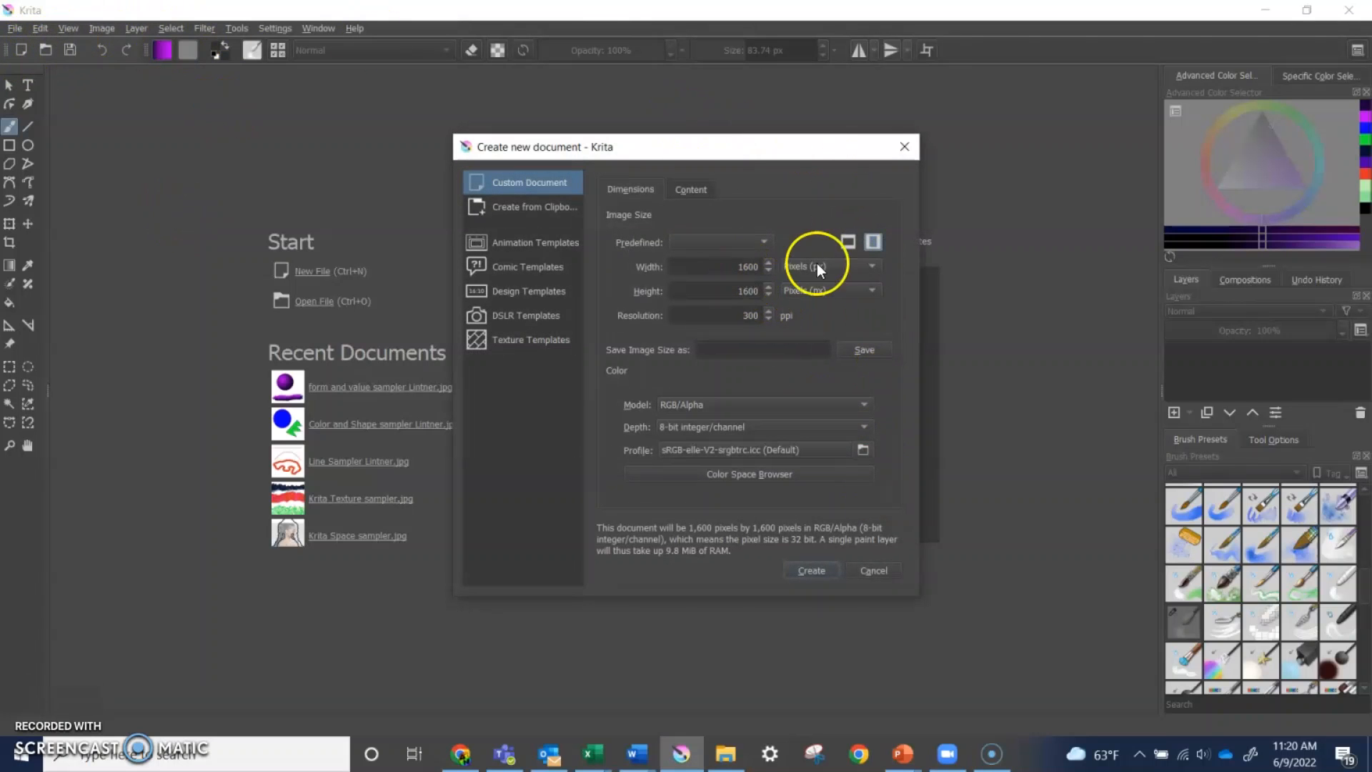
{"action": "left_click", "coordinate": [815, 573]}
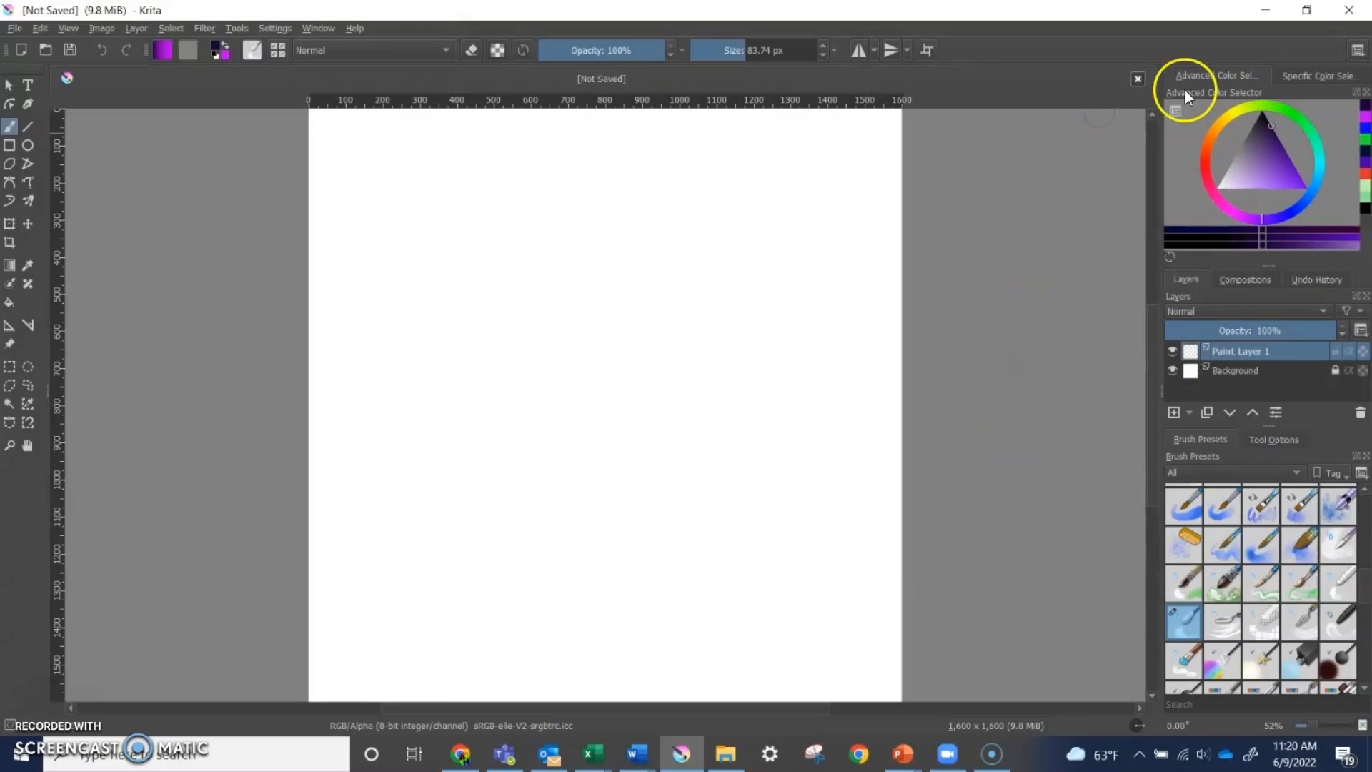
- Choose the b) Basic-2 Opacity brush preset and set its size to 30 px
{"action": "scroll", "coordinate": [1204, 514], "scroll_direction": "down", "scroll_amount": 5}
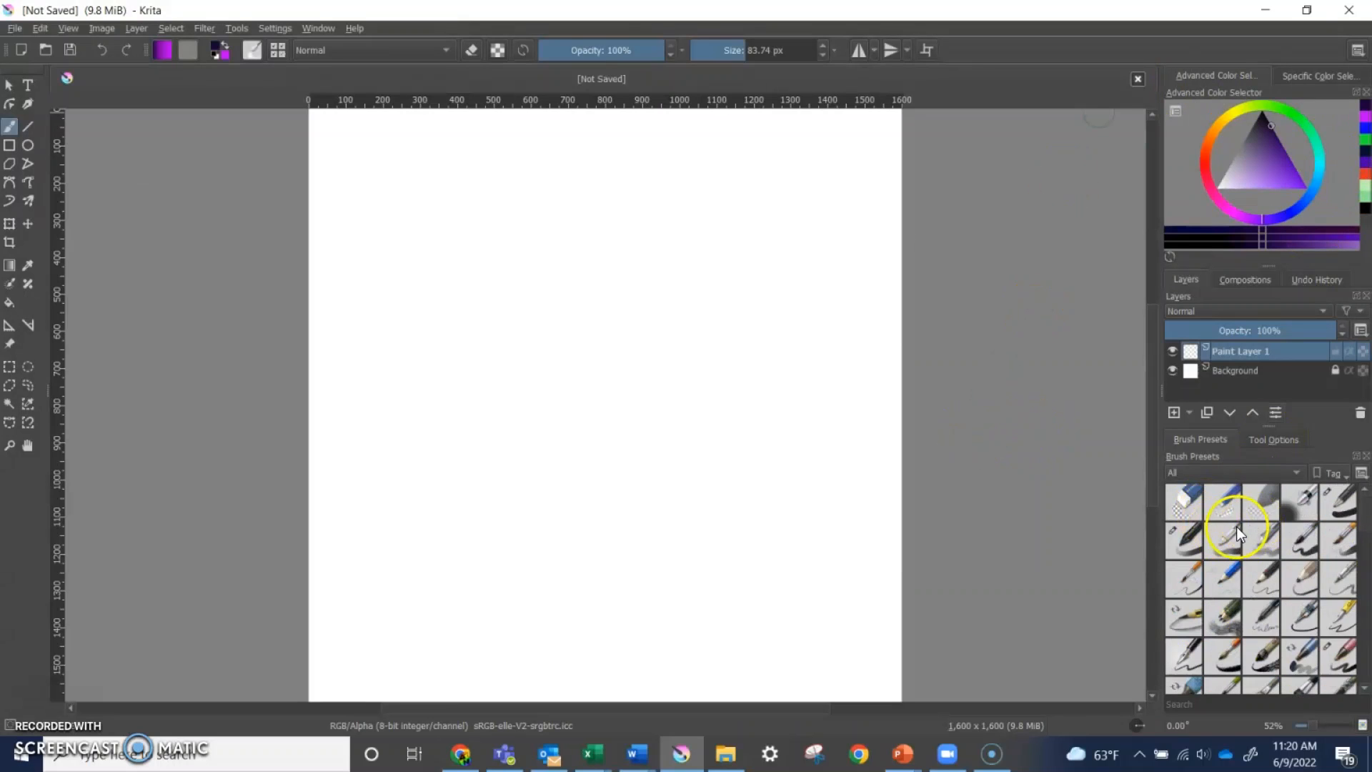
{"action": "left_click", "coordinate": [1182, 540]}
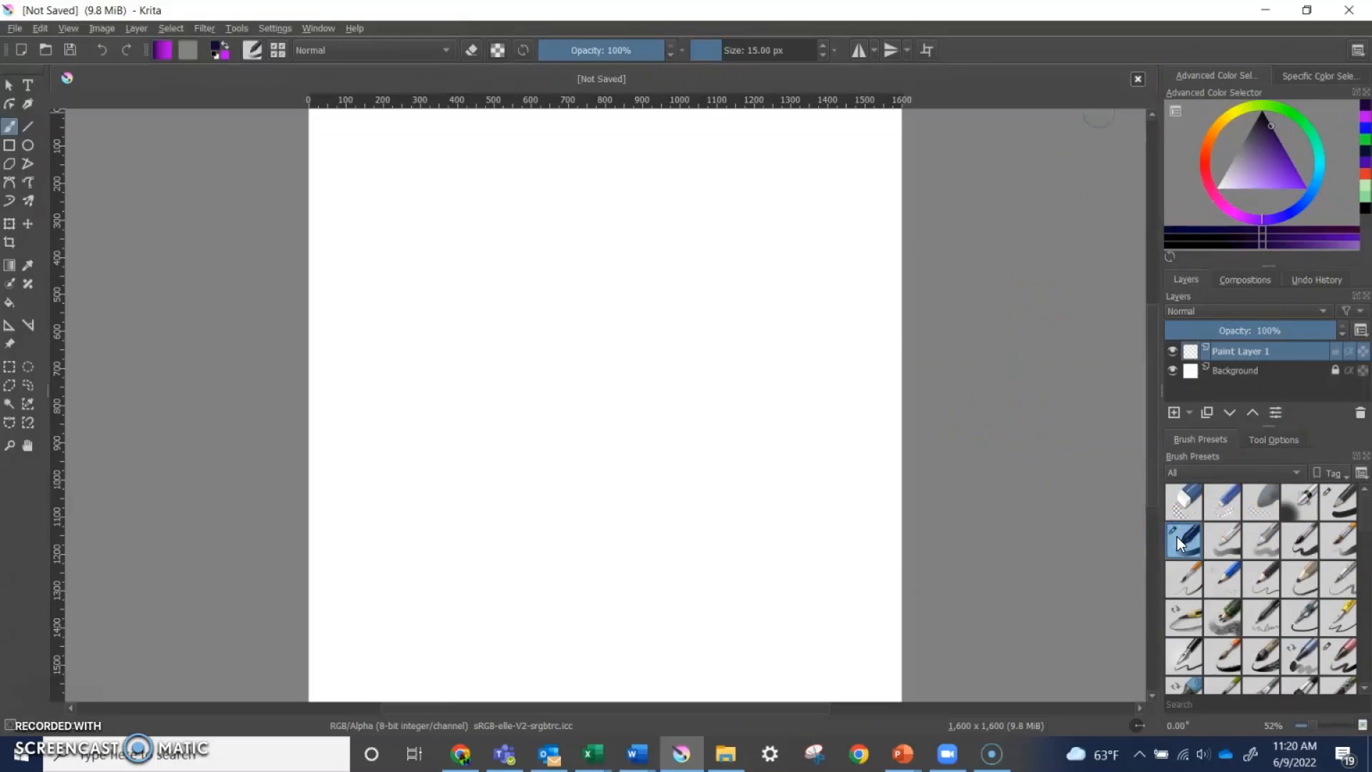
{"action": "key", "text": "alt+p"}
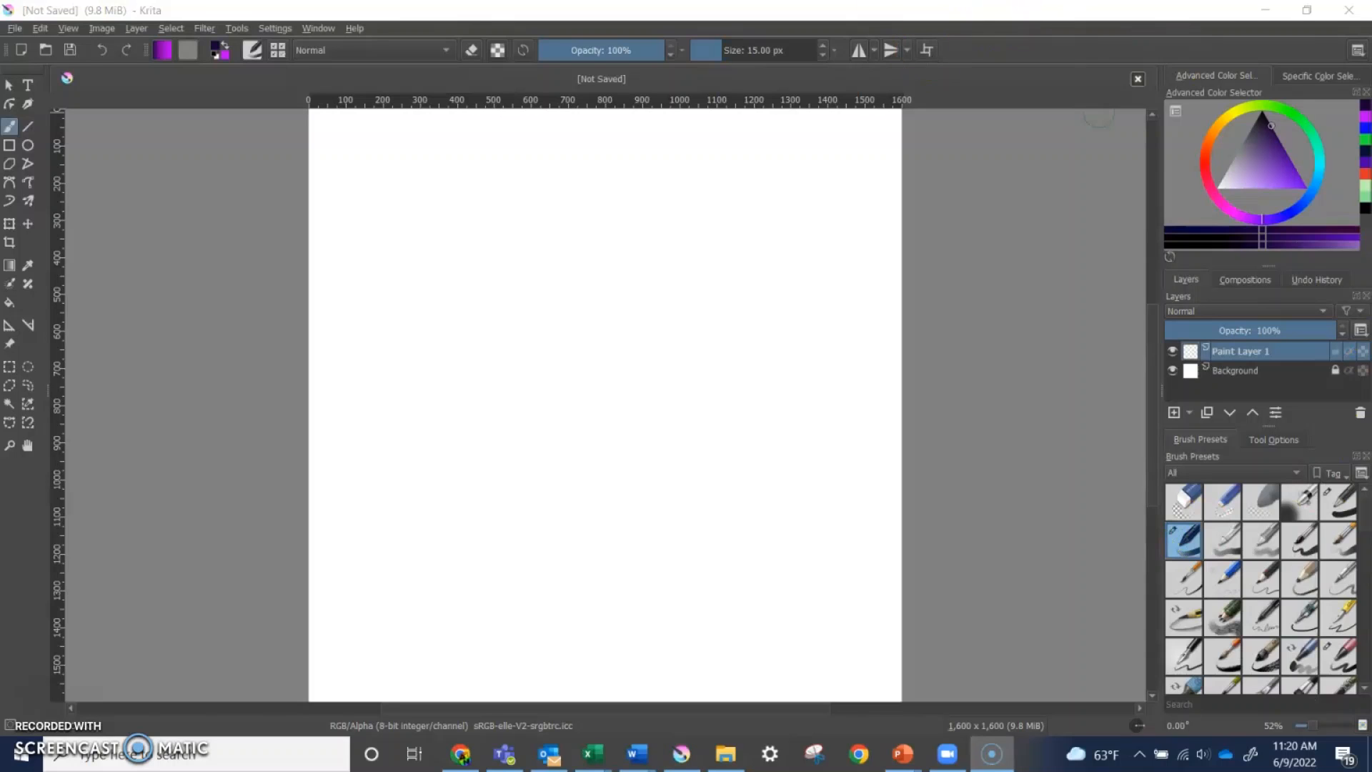
{"action": "left_click", "coordinate": [823, 45]}
{"action": "left_click", "coordinate": [823, 45]}
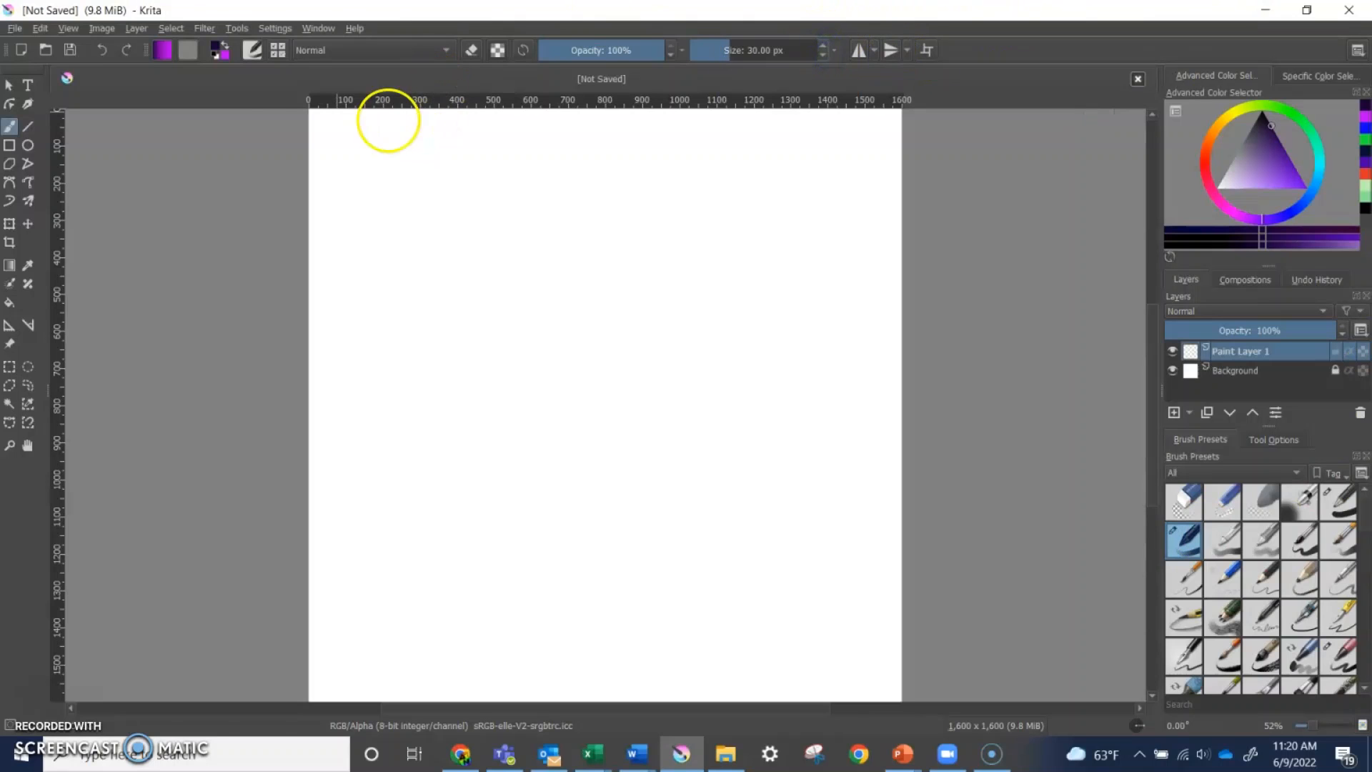
- Enable the texture Pattern option in the brush settings of the Basic-2 Opacity brush
{"action": "left_click", "coordinate": [251, 51]}
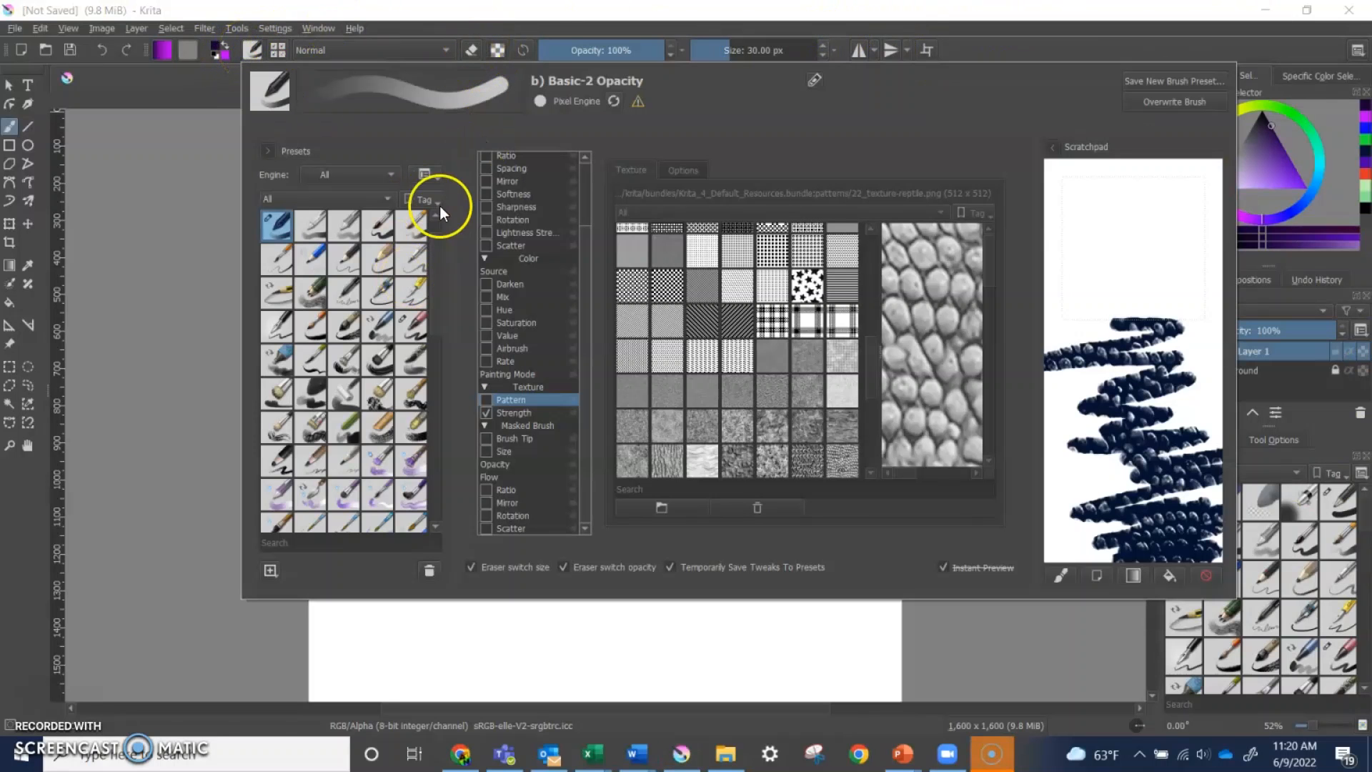
{"action": "scroll", "coordinate": [584, 288], "scroll_direction": "up", "scroll_amount": 2}
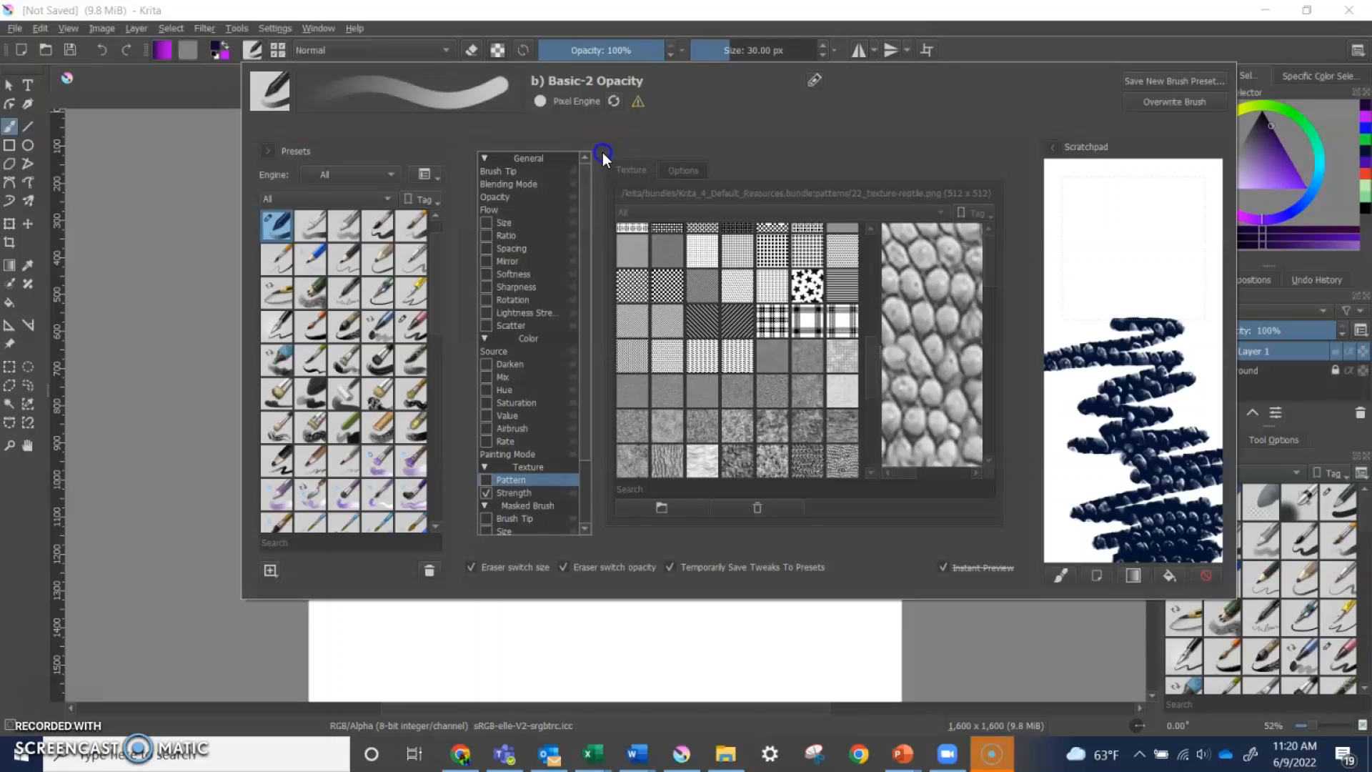
{"action": "scroll", "coordinate": [581, 280], "scroll_direction": "down", "scroll_amount": 2}
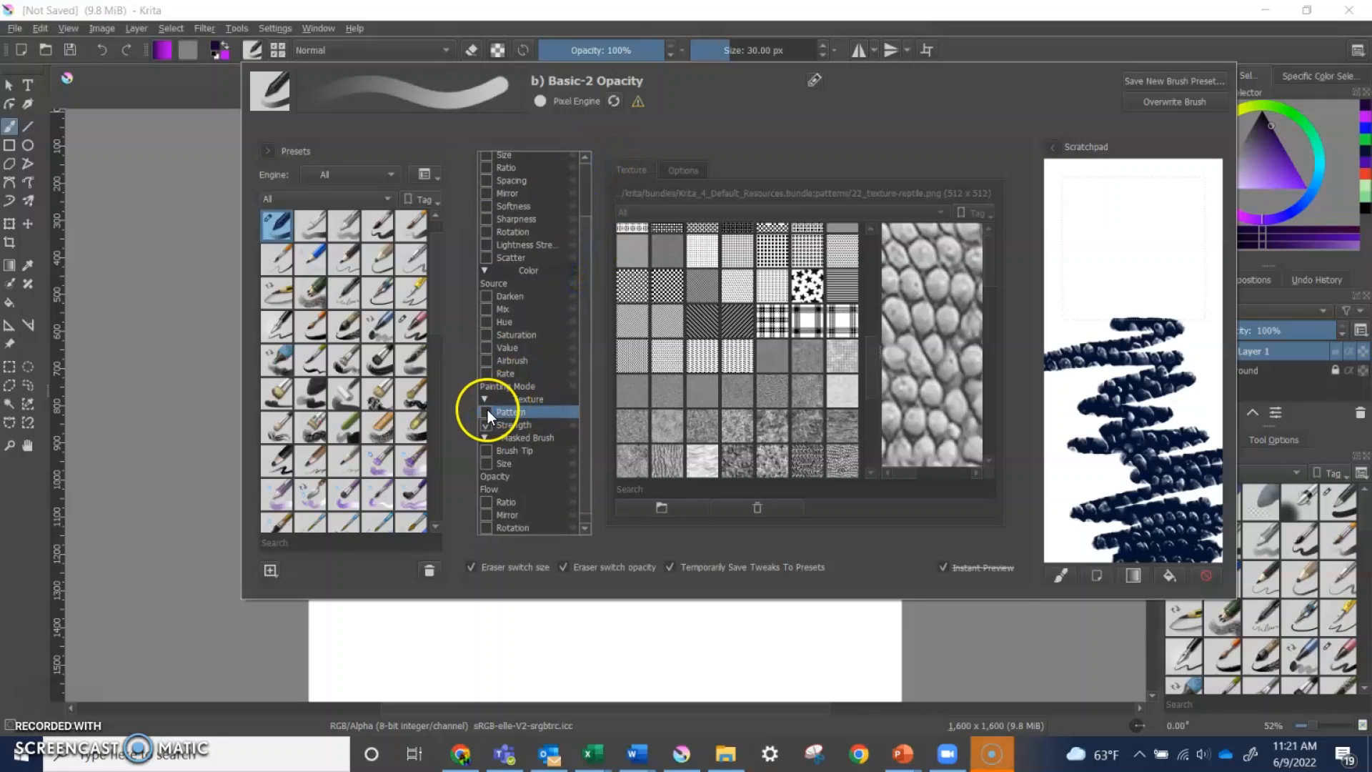
{"action": "left_click", "coordinate": [508, 155]}
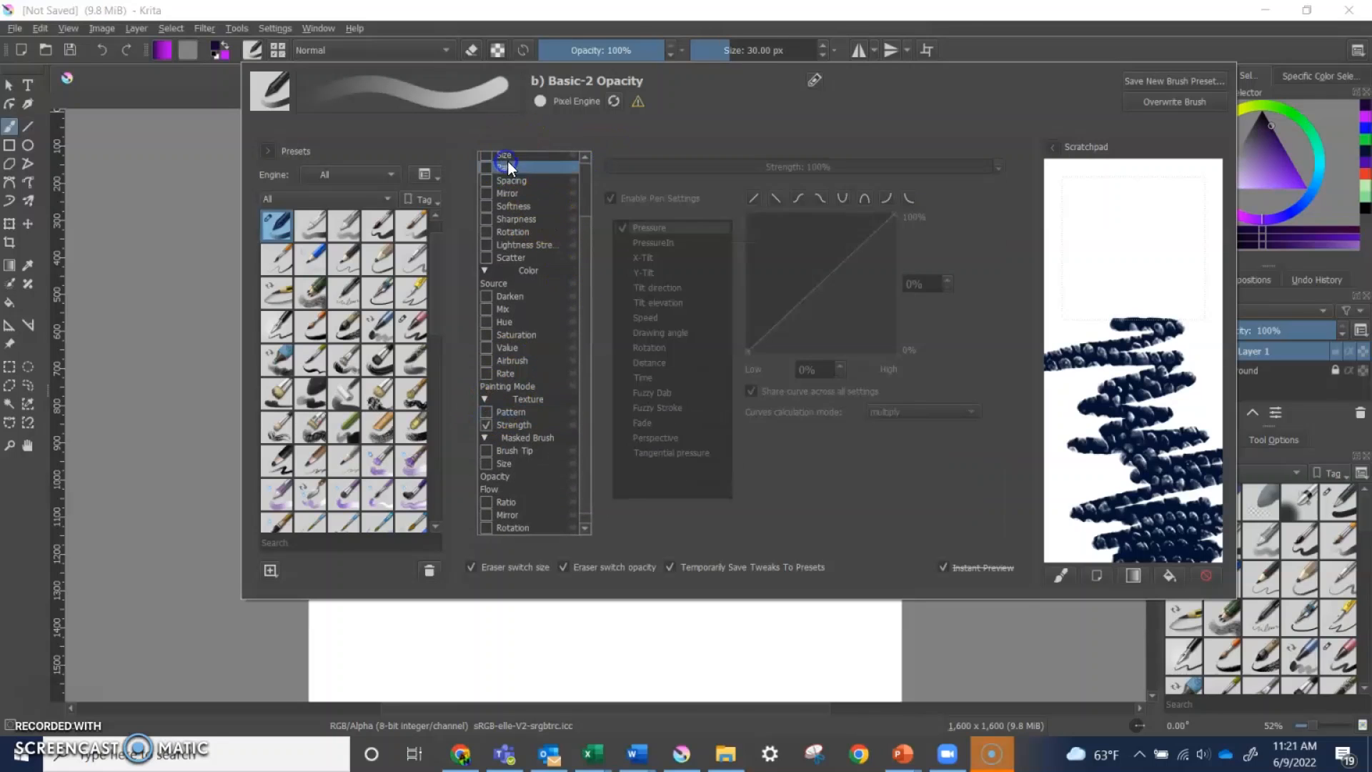
{"action": "left_click", "coordinate": [517, 181]}
{"action": "left_click", "coordinate": [520, 219]}
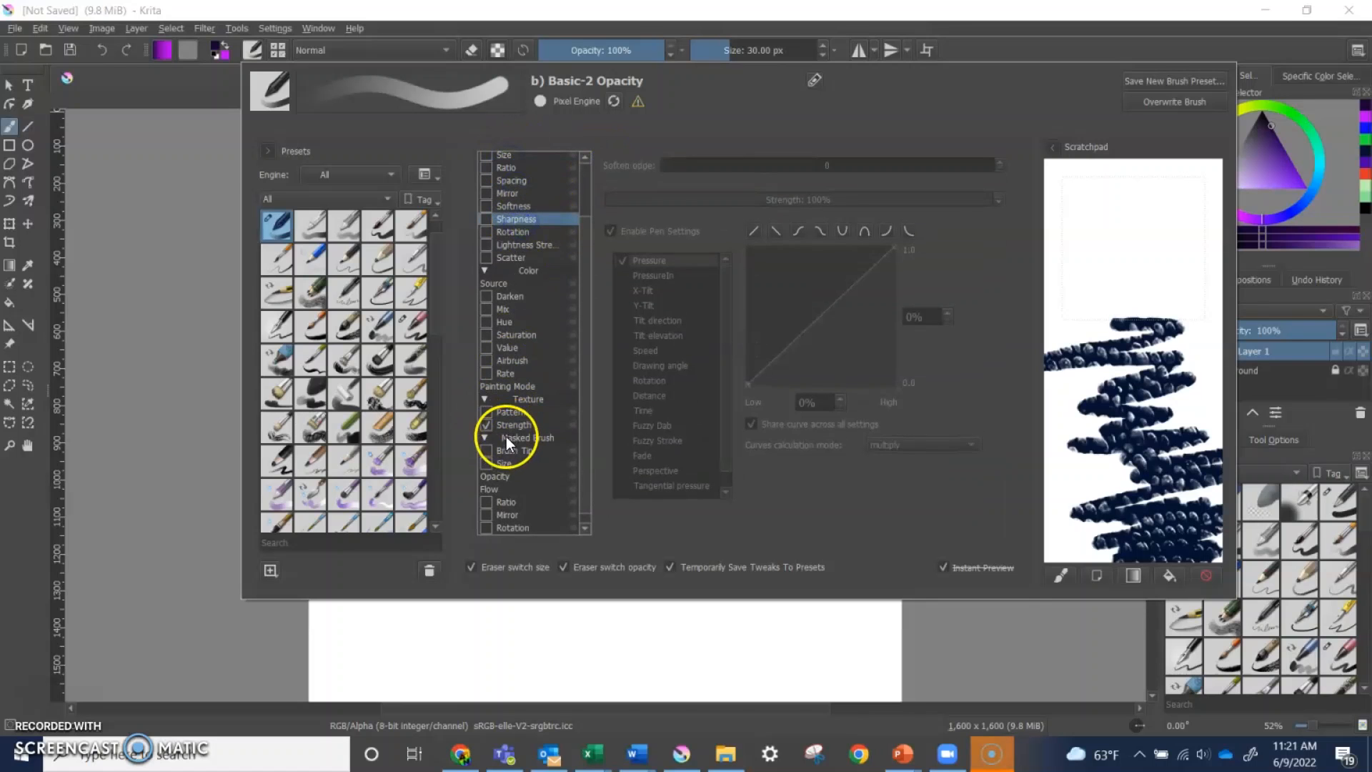
{"action": "left_click", "coordinate": [508, 412]}
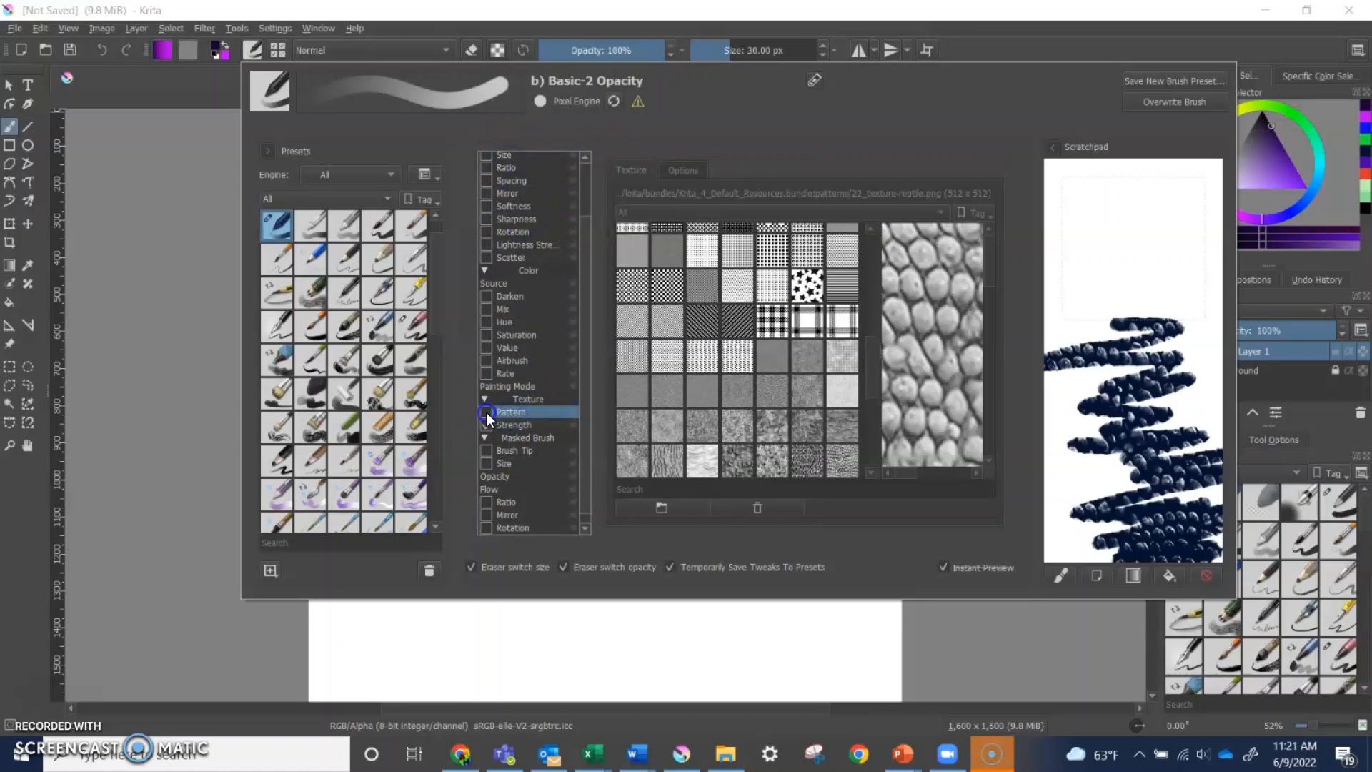
{"action": "left_click", "coordinate": [486, 413]}
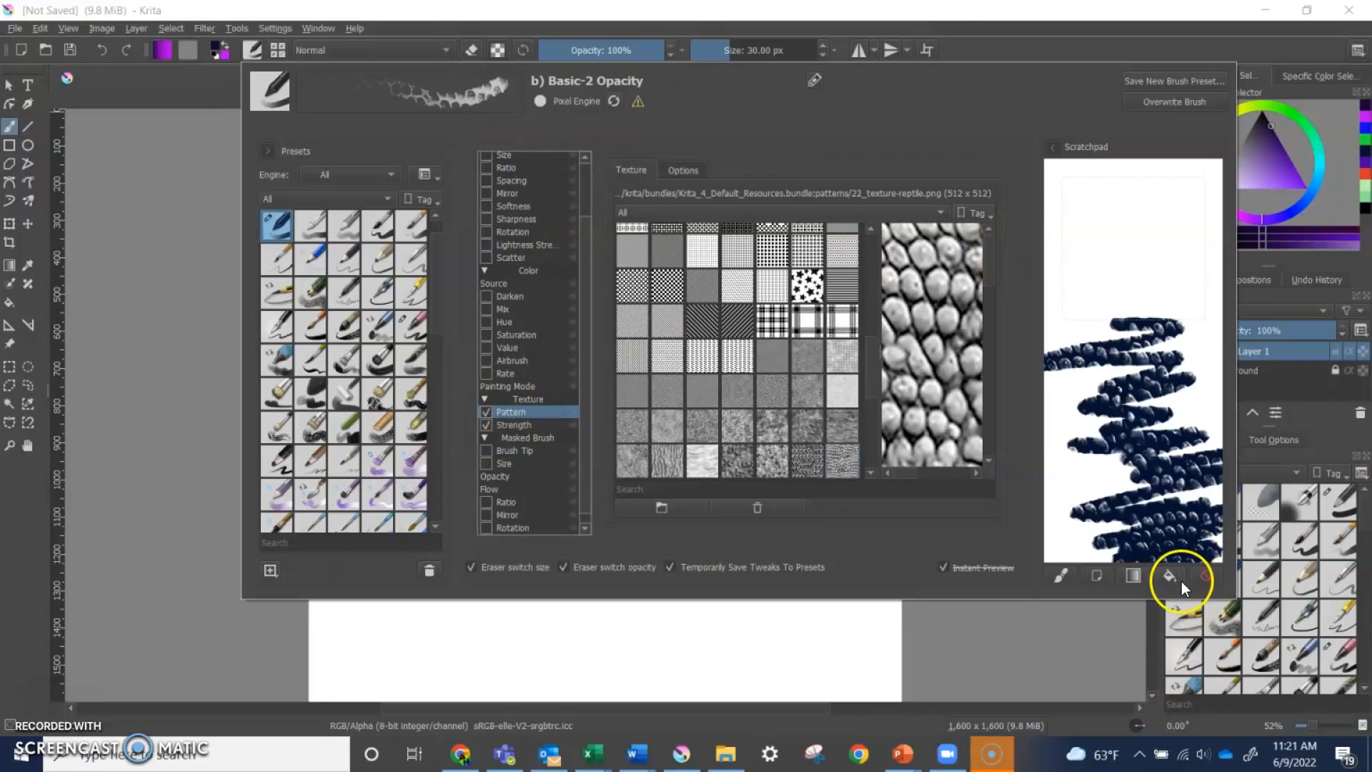
- Try the 21_texture-chainmail pattern with a zigzag stroke on the emptied scratchpad, and clear the scratchpad again
{"action": "left_click", "coordinate": [1208, 577]}
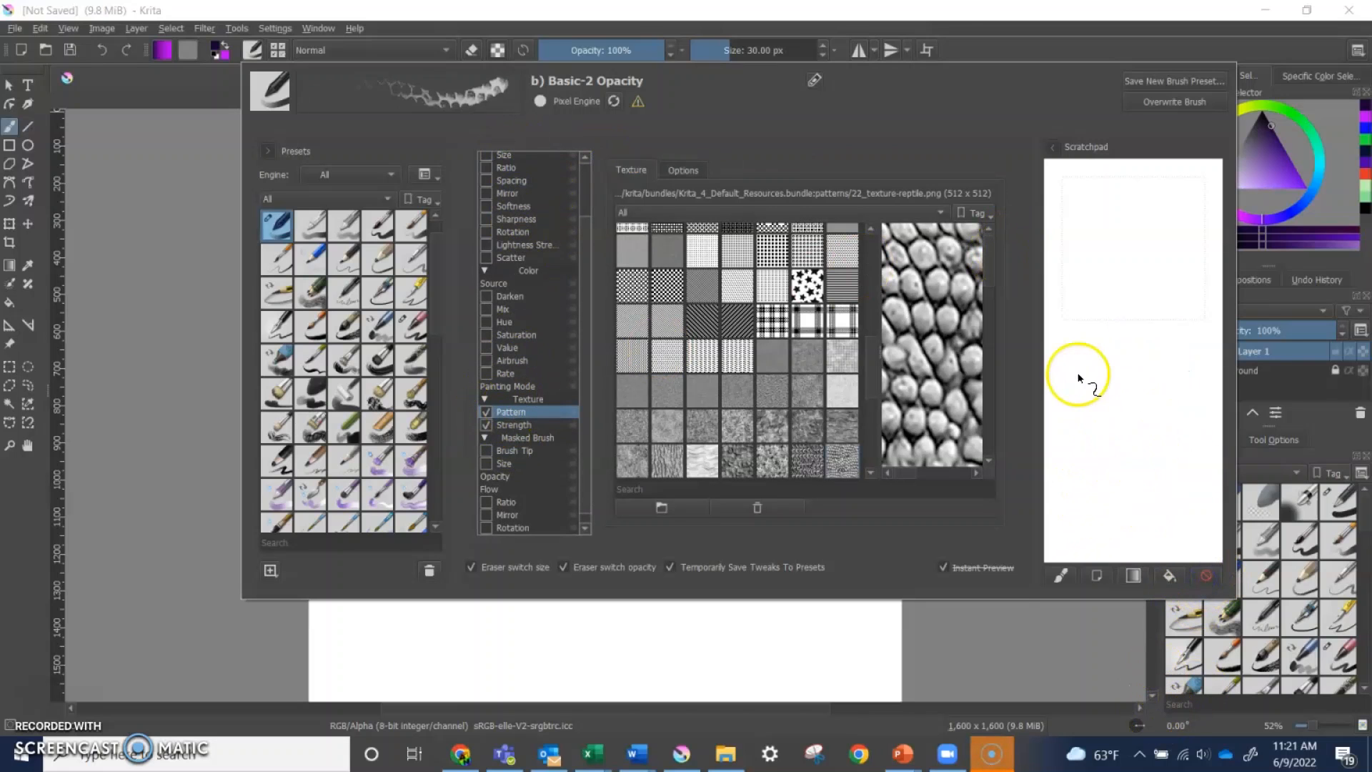
{"action": "left_click", "coordinate": [807, 455]}
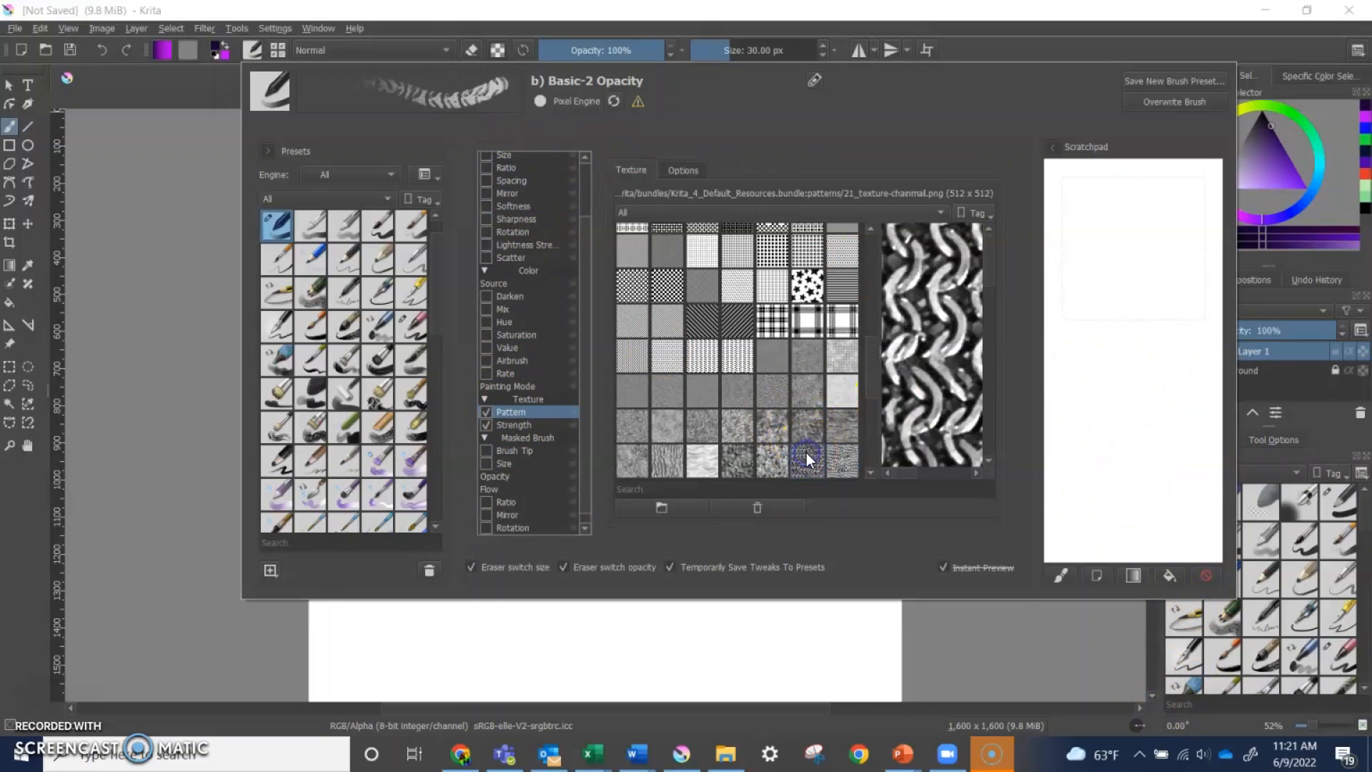
{"action": "mouse_move", "coordinate": [1104, 218]}
{"action": "left_mouse_down"}
{"action": "mouse_move", "coordinate": [1087, 250]}
{"action": "mouse_move", "coordinate": [1160, 328]}
{"action": "mouse_move", "coordinate": [1157, 389]}
{"action": "mouse_move", "coordinate": [1089, 418]}
{"action": "mouse_move", "coordinate": [1172, 429]}
{"action": "left_mouse_up"}
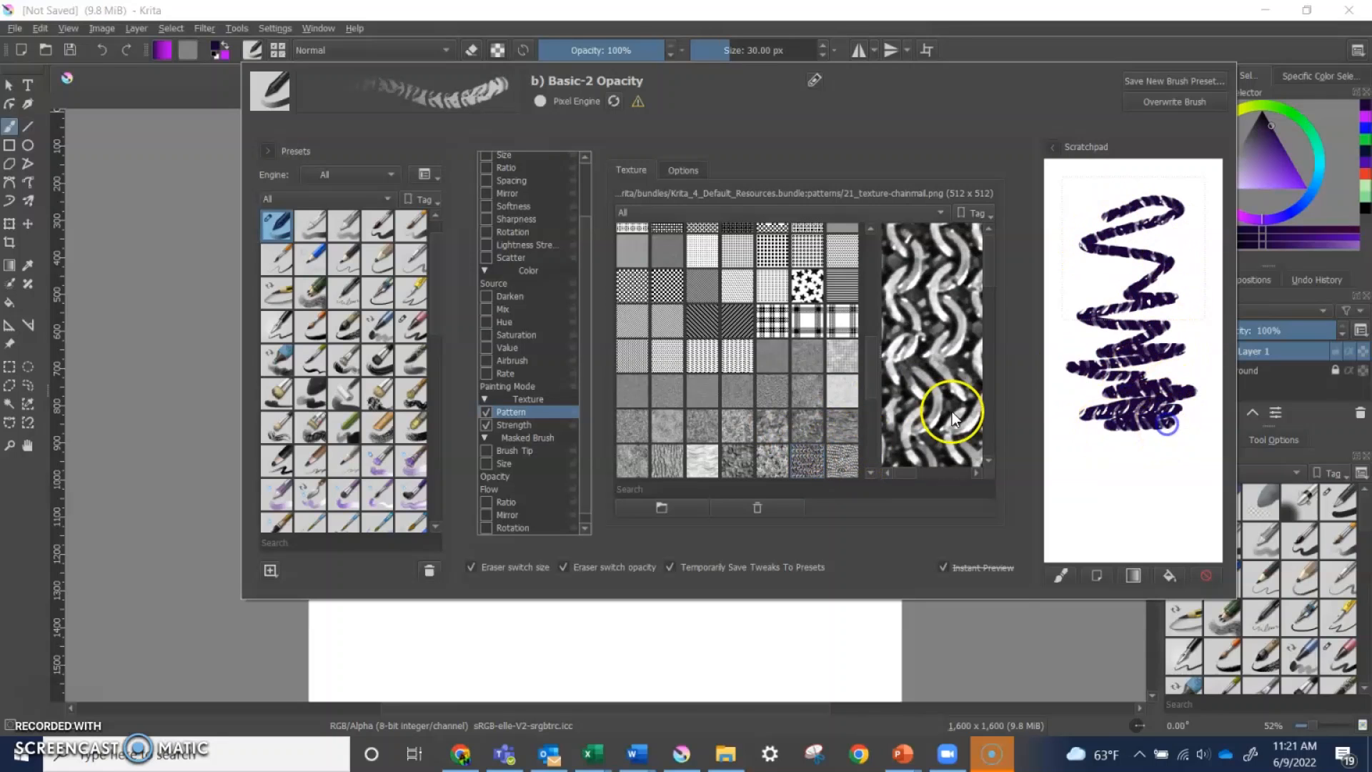
{"action": "left_click", "coordinate": [1206, 576]}
- Set the brush texture to the Cross01.pat pattern, test it on the scratchpad and leave the brush settings
{"action": "scroll", "coordinate": [806, 374], "scroll_direction": "down", "scroll_amount": 5}
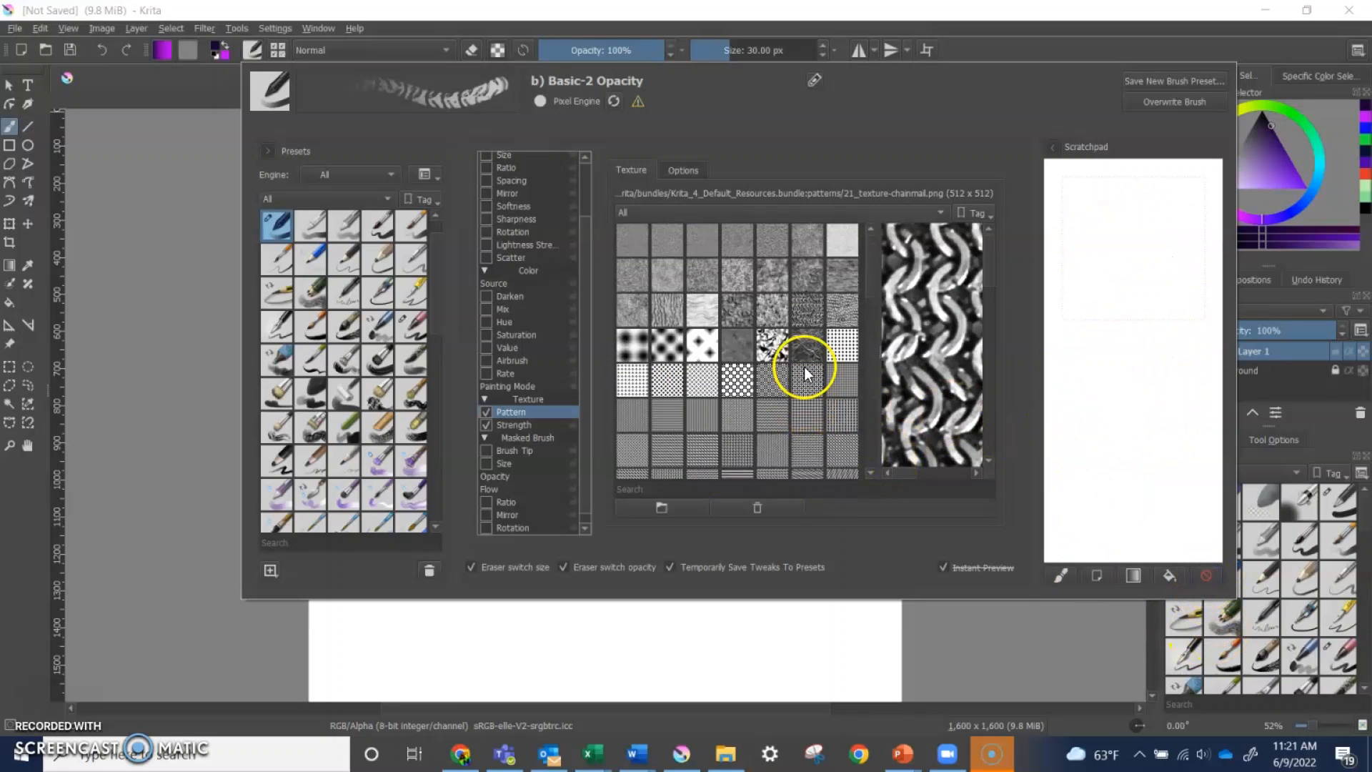
{"action": "left_click", "coordinate": [751, 308]}
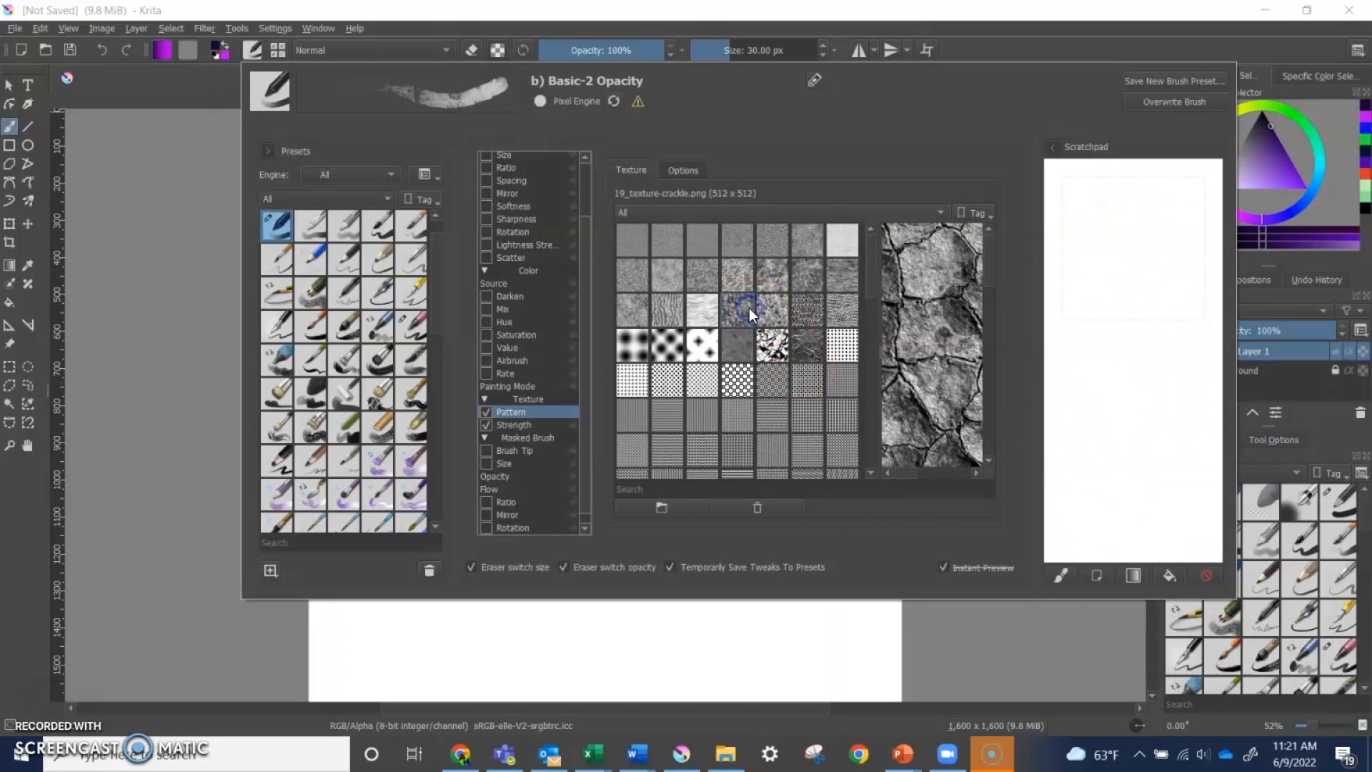
{"action": "left_click", "coordinate": [663, 310]}
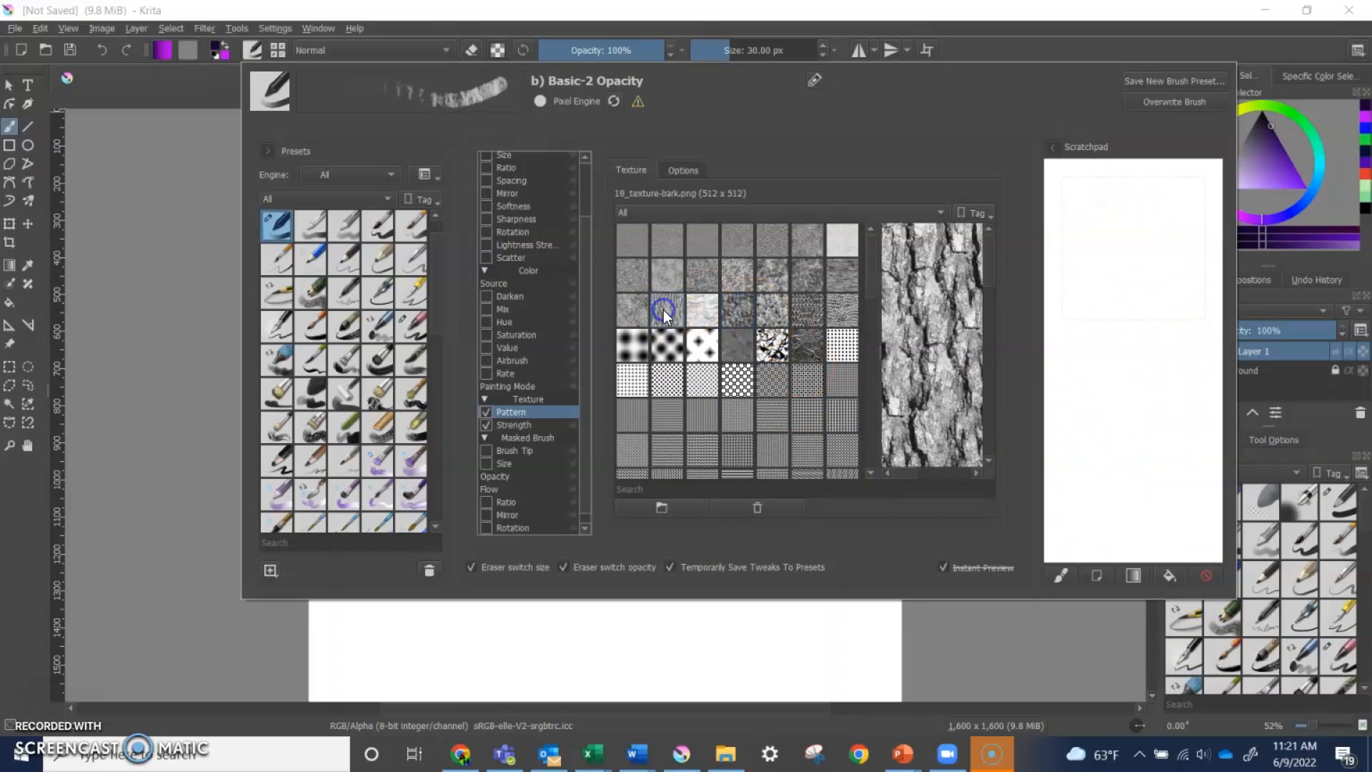
{"action": "left_click", "coordinate": [846, 316]}
{"action": "left_click", "coordinate": [835, 347]}
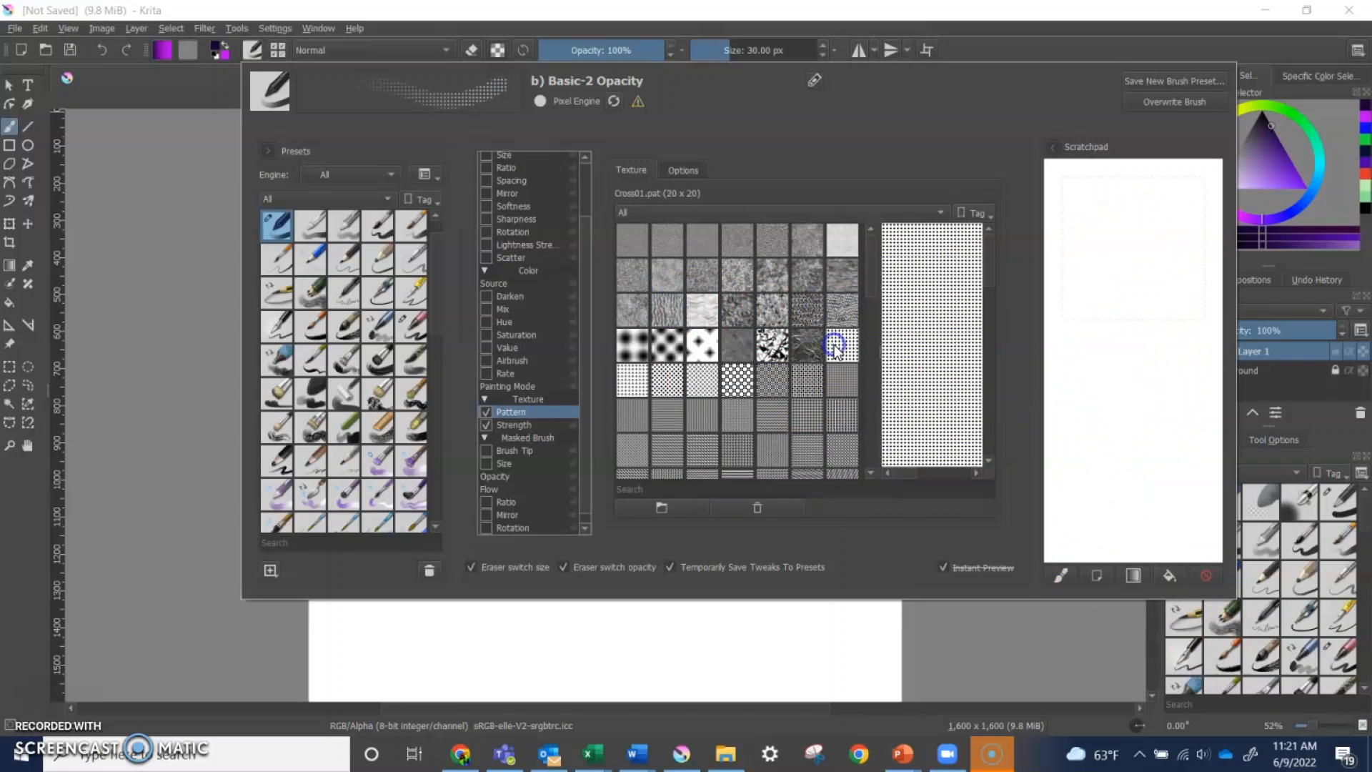
{"action": "mouse_move", "coordinate": [1164, 266]}
{"action": "left_mouse_down"}
{"action": "mouse_move", "coordinate": [1213, 246]}
{"action": "mouse_move", "coordinate": [1071, 274]}
{"action": "mouse_move", "coordinate": [1175, 298]}
{"action": "mouse_move", "coordinate": [1104, 329]}
{"action": "mouse_move", "coordinate": [1155, 388]}
{"action": "mouse_move", "coordinate": [1250, 406]}
{"action": "mouse_move", "coordinate": [1142, 444]}
{"action": "mouse_move", "coordinate": [1210, 476]}
{"action": "mouse_move", "coordinate": [1124, 515]}
{"action": "left_mouse_up"}
{"action": "scroll", "coordinate": [806, 350], "scroll_direction": "down", "scroll_amount": 5}
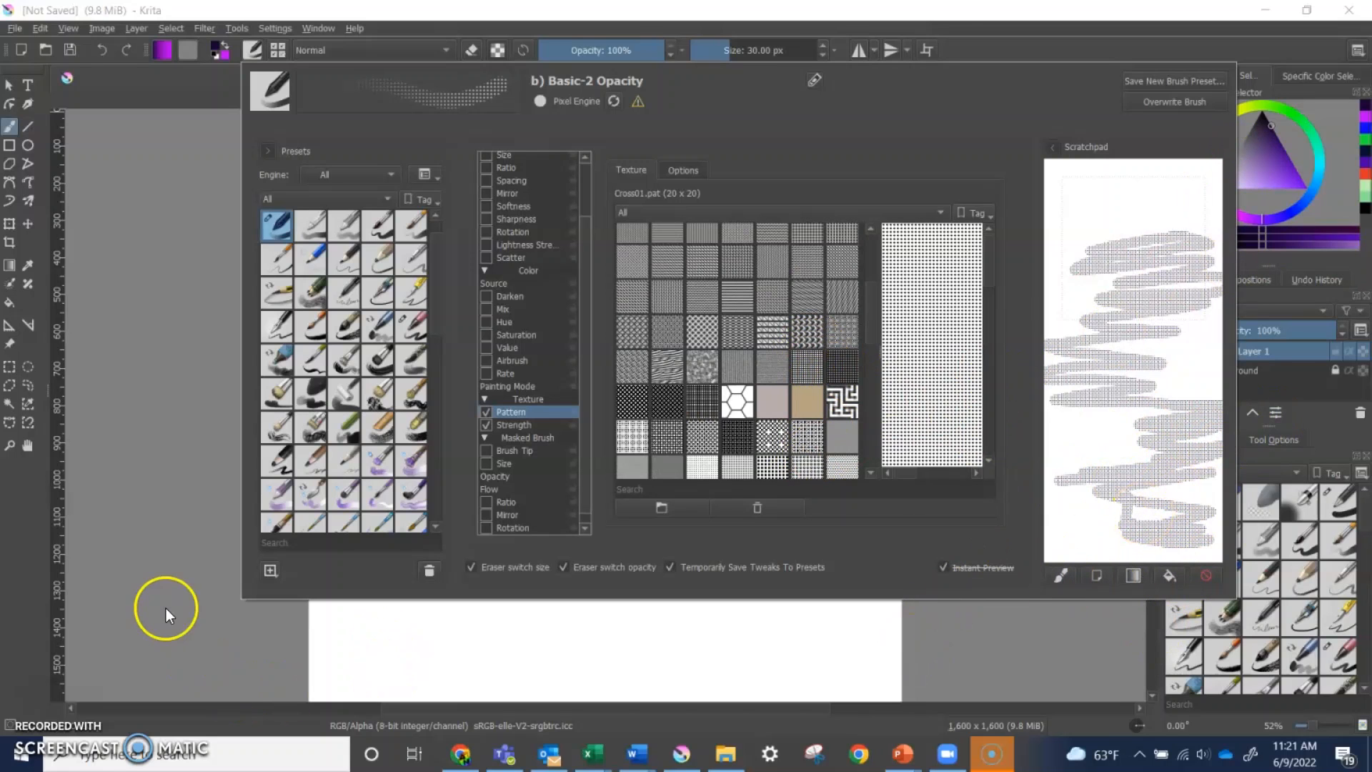
{"action": "left_click", "coordinate": [172, 280]}
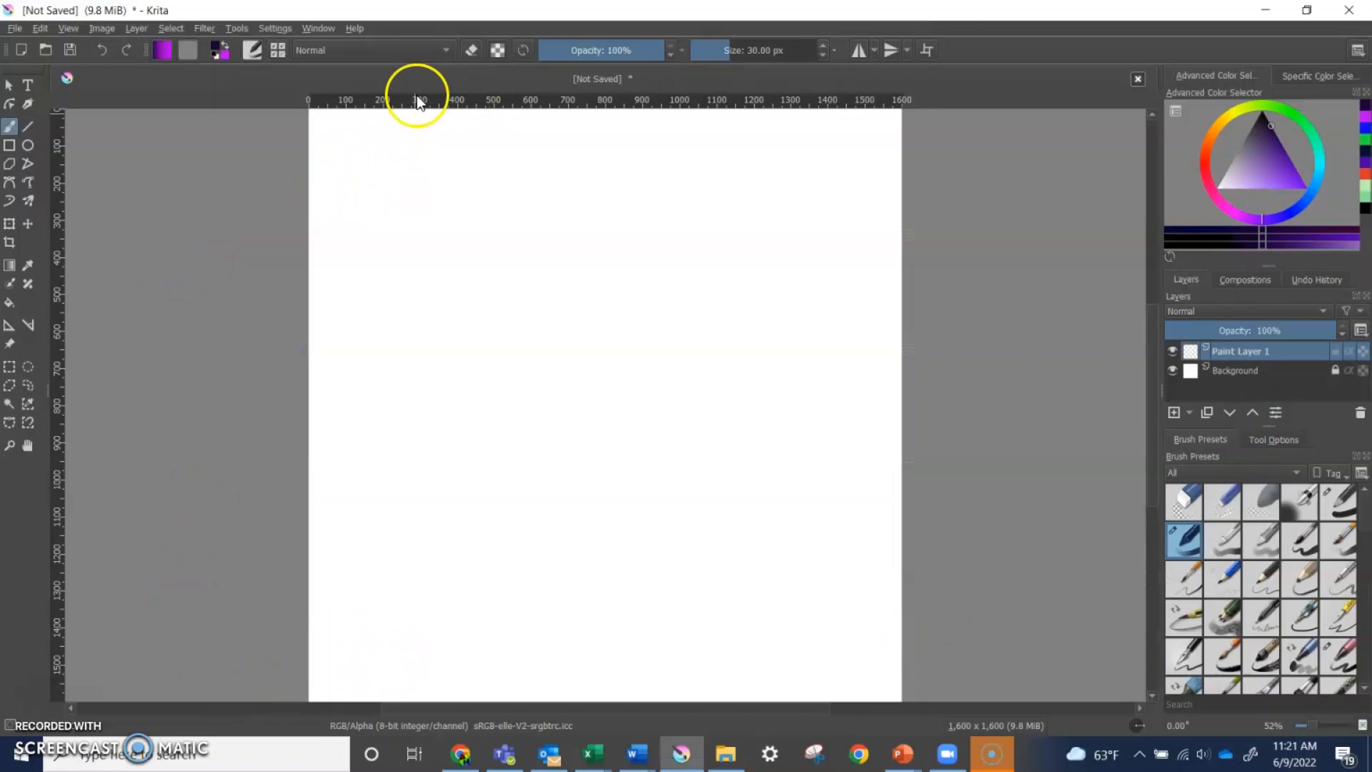
- Enlarge the brush to about 258 px and paint a cross-textured band across the top quarter of the canvas
{"action": "mouse_move", "coordinate": [313, 122]}
{"action": "left_mouse_down"}
{"action": "mouse_move", "coordinate": [439, 120]}
{"action": "mouse_move", "coordinate": [849, 173]}
{"action": "mouse_move", "coordinate": [768, 162]}
{"action": "mouse_move", "coordinate": [320, 182]}
{"action": "mouse_move", "coordinate": [581, 153]}
{"action": "mouse_move", "coordinate": [486, 155]}
{"action": "mouse_move", "coordinate": [554, 150]}
{"action": "mouse_move", "coordinate": [737, 168]}
{"action": "mouse_move", "coordinate": [610, 182]}
{"action": "mouse_move", "coordinate": [233, 151]}
{"action": "mouse_move", "coordinate": [451, 131]}
{"action": "mouse_move", "coordinate": [634, 149]}
{"action": "mouse_move", "coordinate": [898, 148]}
{"action": "left_mouse_up"}
{"action": "left_click", "coordinate": [771, 55]}
{"action": "mouse_move", "coordinate": [324, 156]}
{"action": "left_mouse_down"}
{"action": "mouse_move", "coordinate": [907, 150]}
{"action": "mouse_move", "coordinate": [795, 178]}
{"action": "mouse_move", "coordinate": [614, 163]}
{"action": "mouse_move", "coordinate": [317, 176]}
{"action": "mouse_move", "coordinate": [332, 226]}
{"action": "mouse_move", "coordinate": [382, 236]}
{"action": "mouse_move", "coordinate": [416, 209]}
{"action": "mouse_move", "coordinate": [393, 217]}
{"action": "mouse_move", "coordinate": [946, 163]}
{"action": "left_mouse_up"}
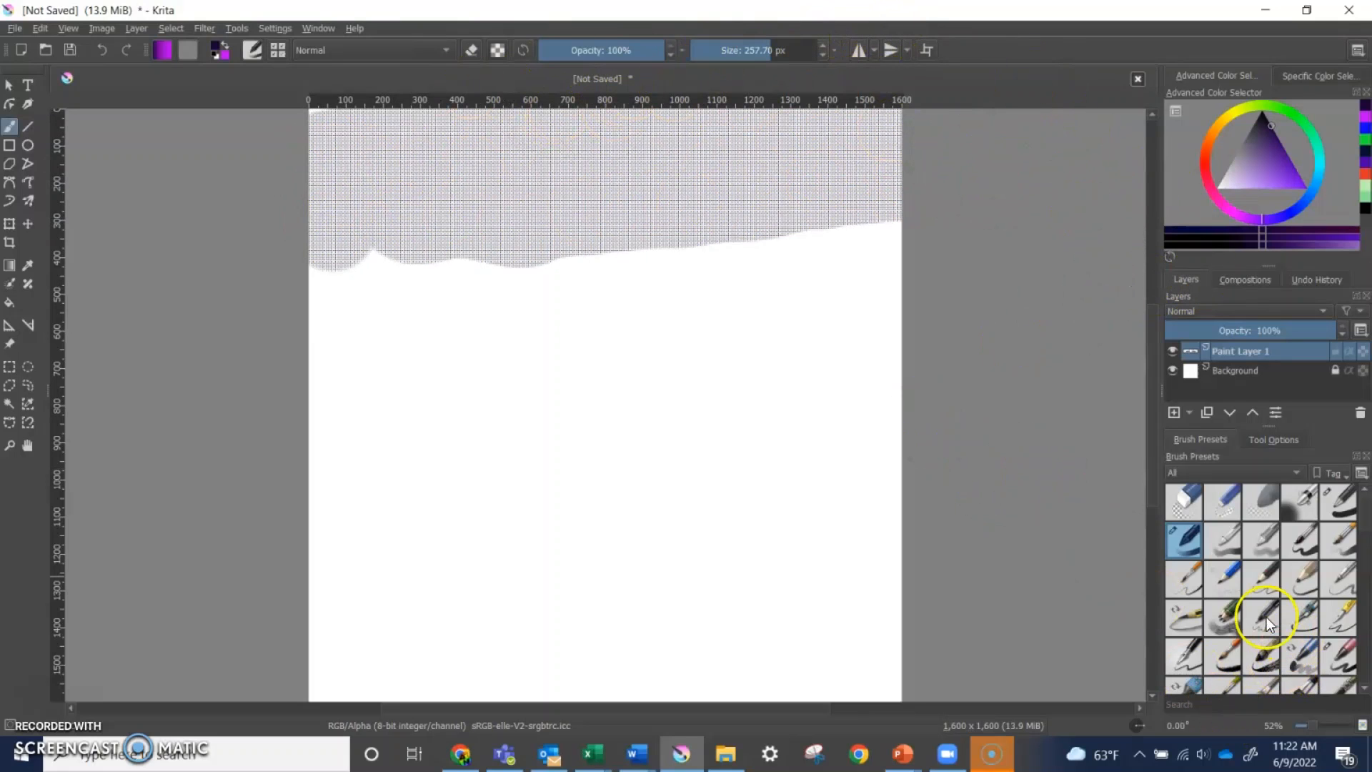
- Choose the z)_Stamp_Grass brush preset from the stamp brushes
{"action": "scroll", "coordinate": [1265, 604], "scroll_direction": "down", "scroll_amount": 10}
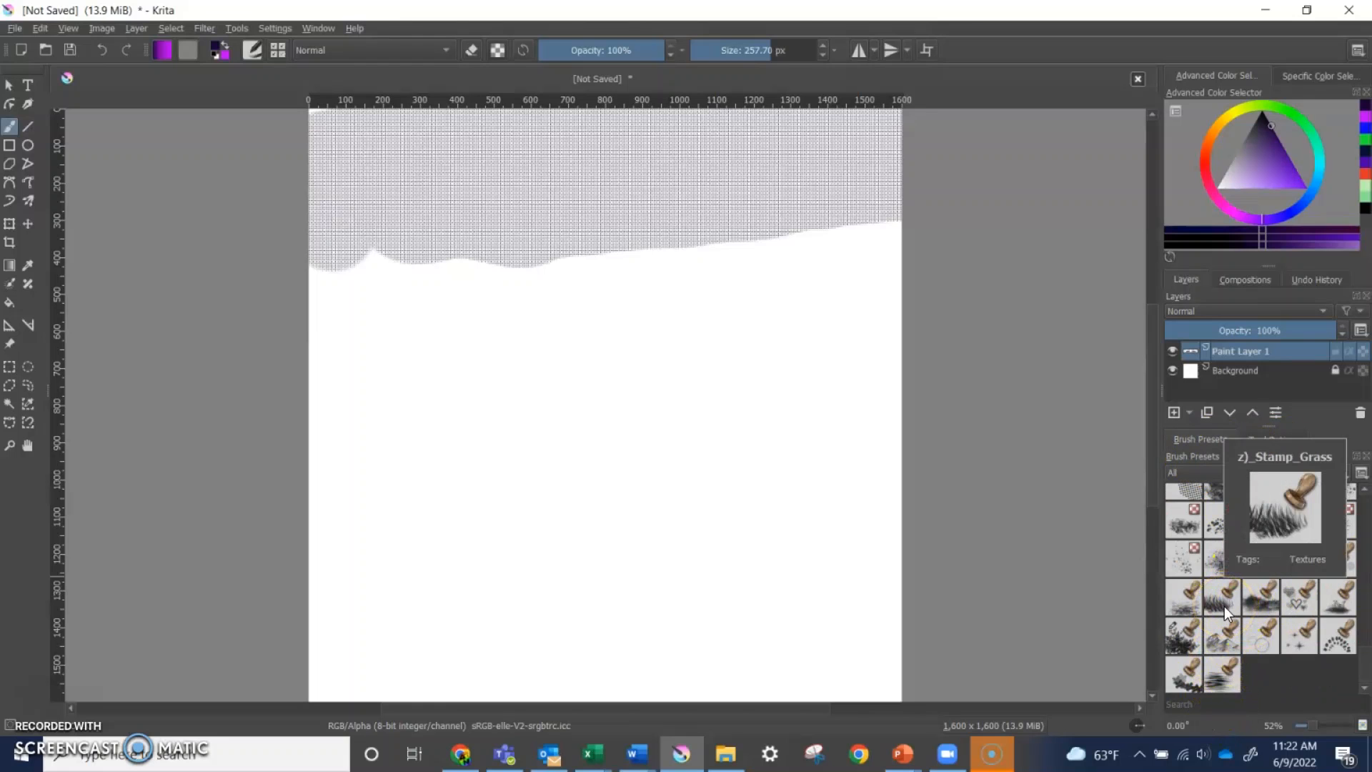
{"action": "left_click", "coordinate": [1190, 606]}
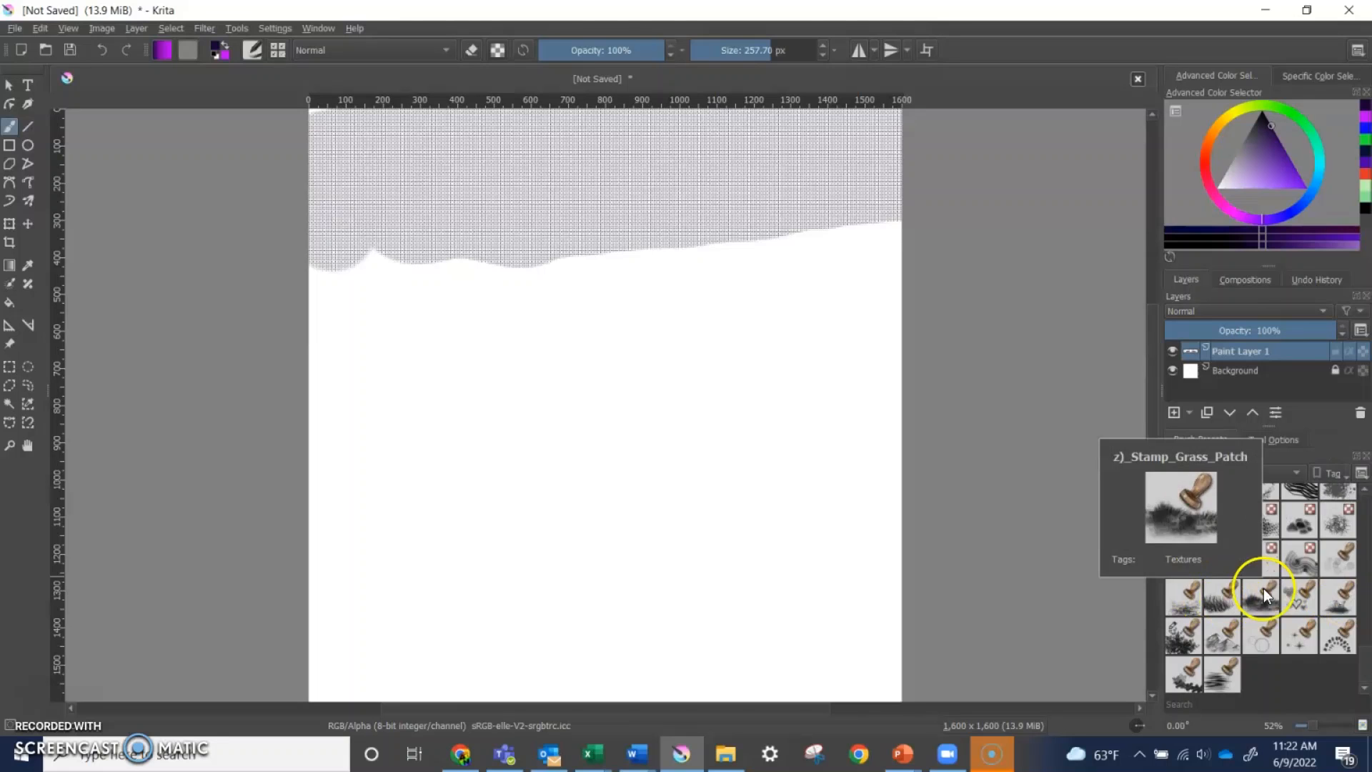
{"action": "left_click", "coordinate": [1224, 603]}
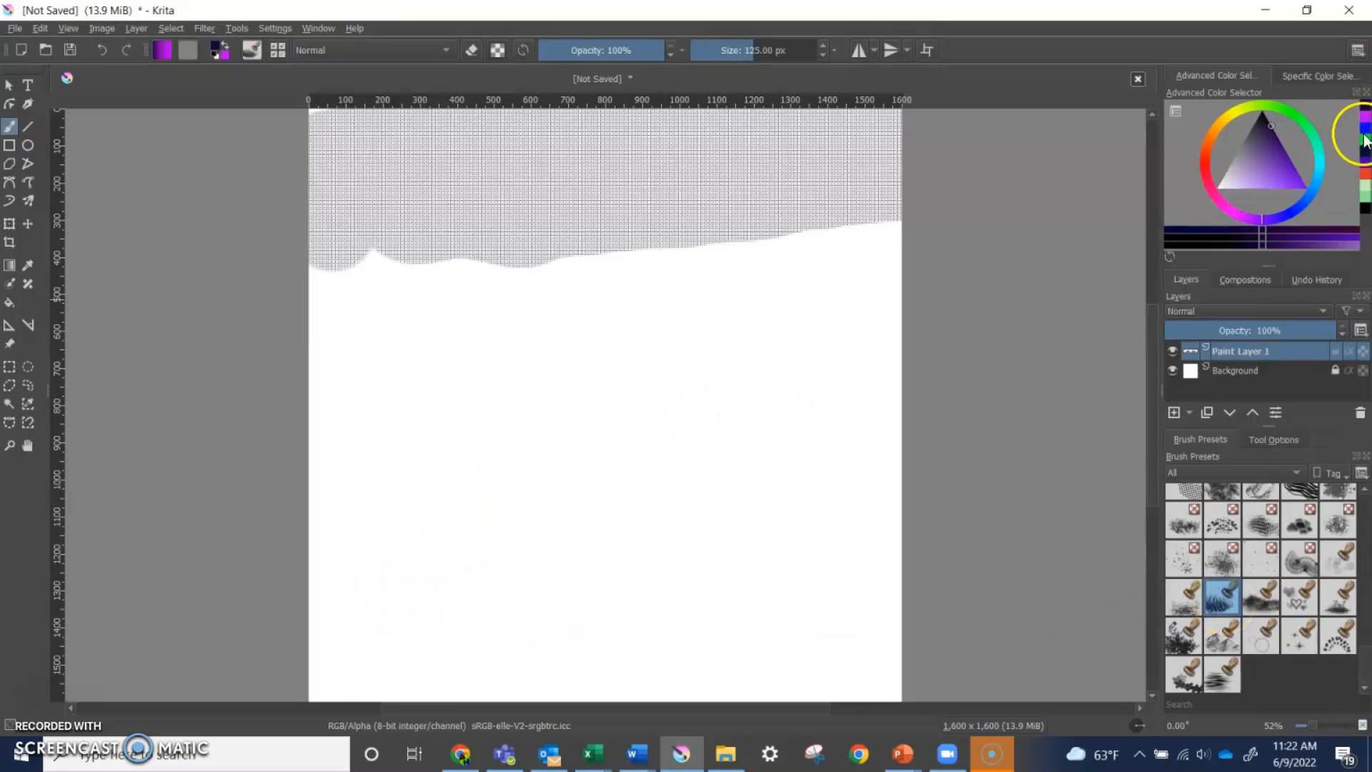
- Set the foreground color to a dark, slightly yellowish green
{"action": "left_click", "coordinate": [1297, 116]}
{"action": "left_click", "coordinate": [1295, 179]}
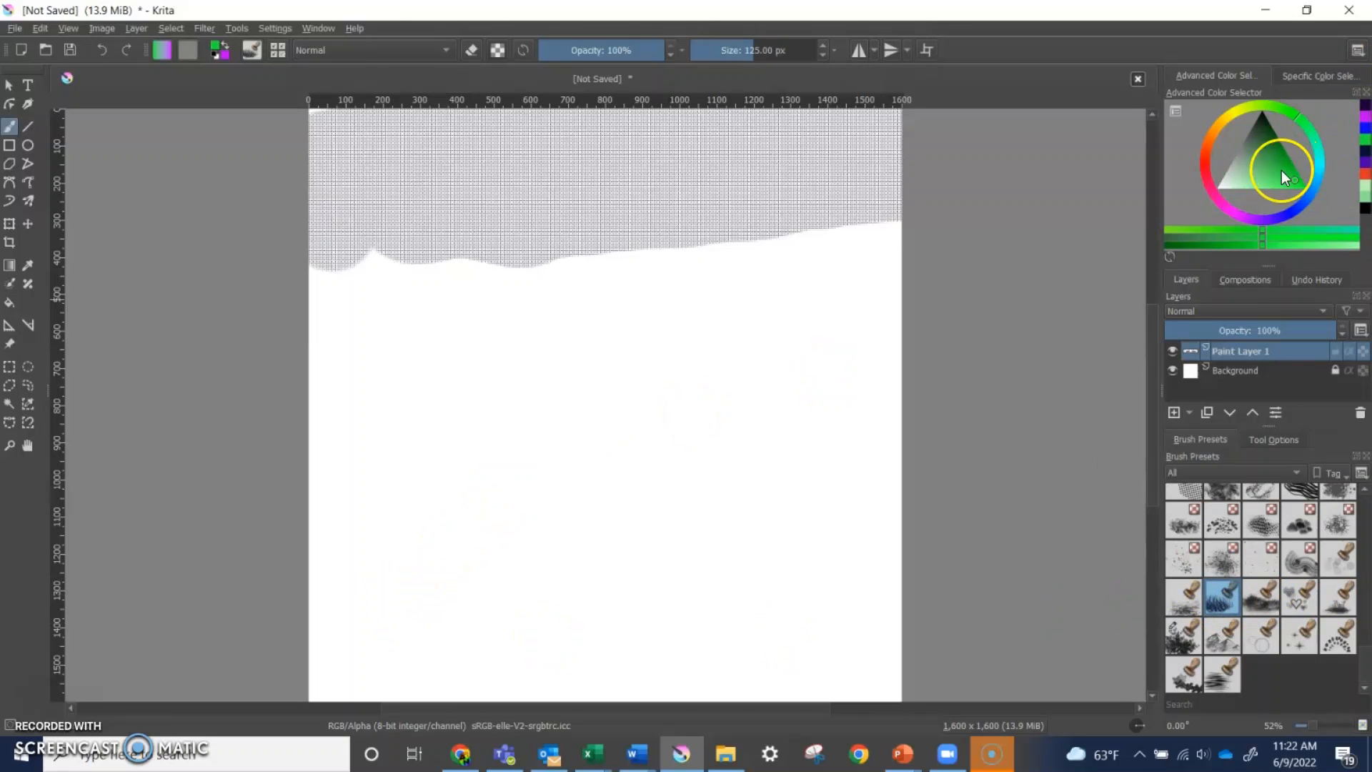
{"action": "left_click_drag", "start_coordinate": [1266, 106], "coordinate": [1285, 120]}
{"action": "left_click", "coordinate": [1259, 106]}
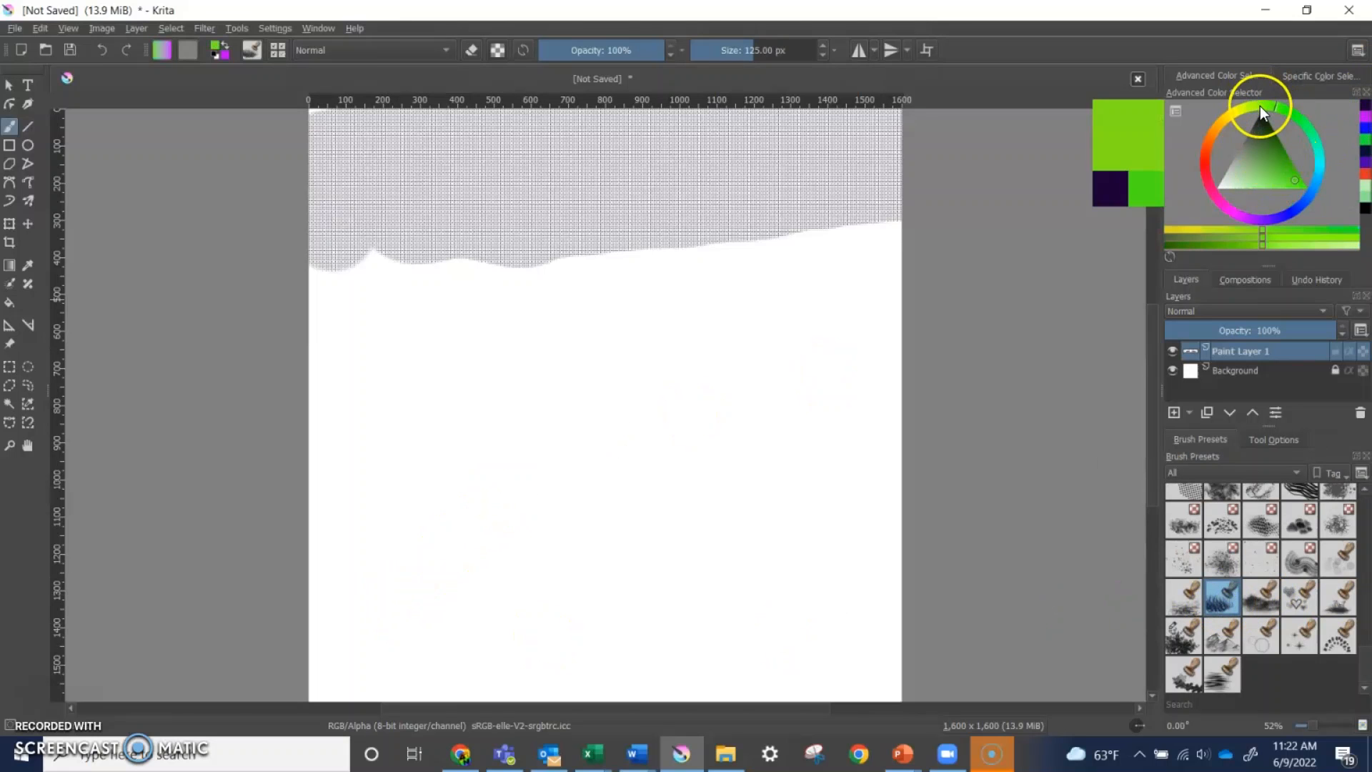
{"action": "left_click", "coordinate": [1273, 108]}
{"action": "left_click_drag", "start_coordinate": [1277, 149], "coordinate": [1288, 149]}
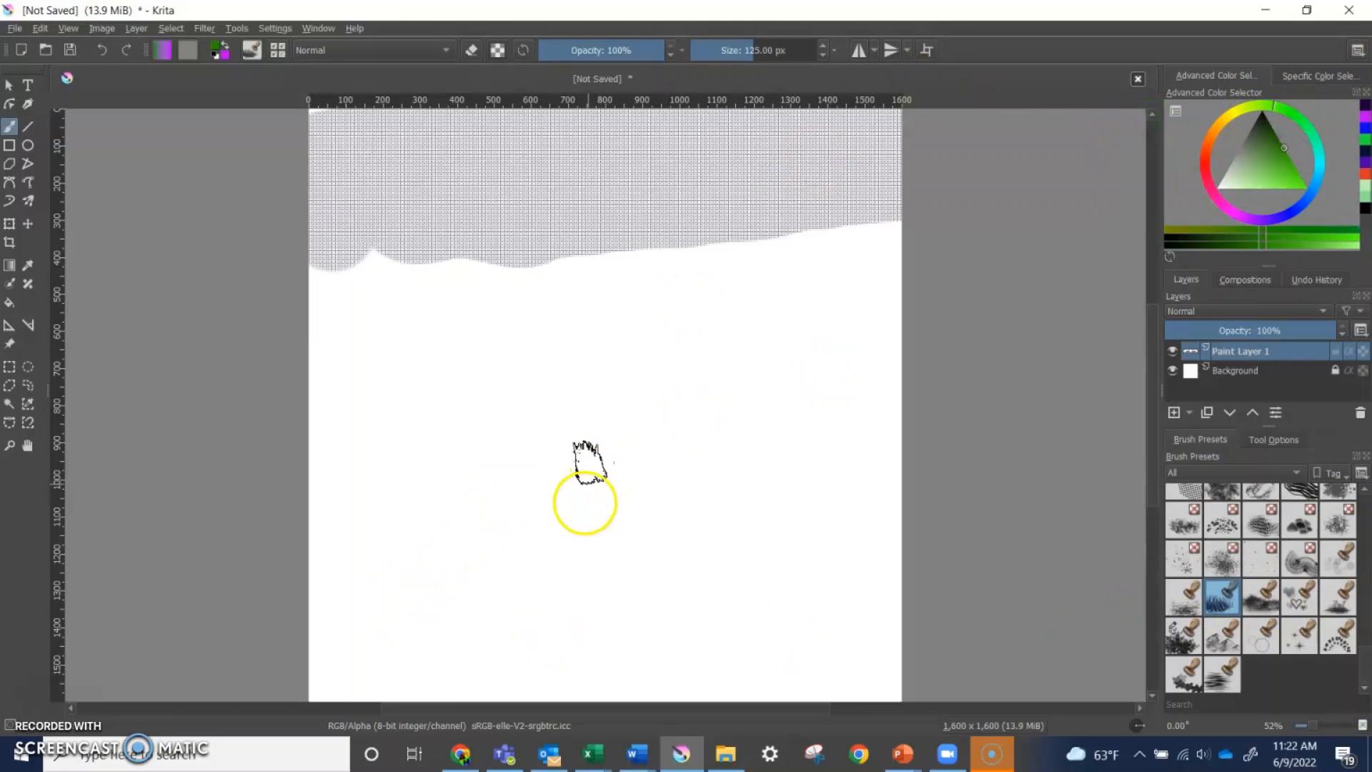
- Set the brush size to 278.97 px and stamp dark green grass across the bottom of the canvas
{"action": "left_click", "coordinate": [774, 48]}
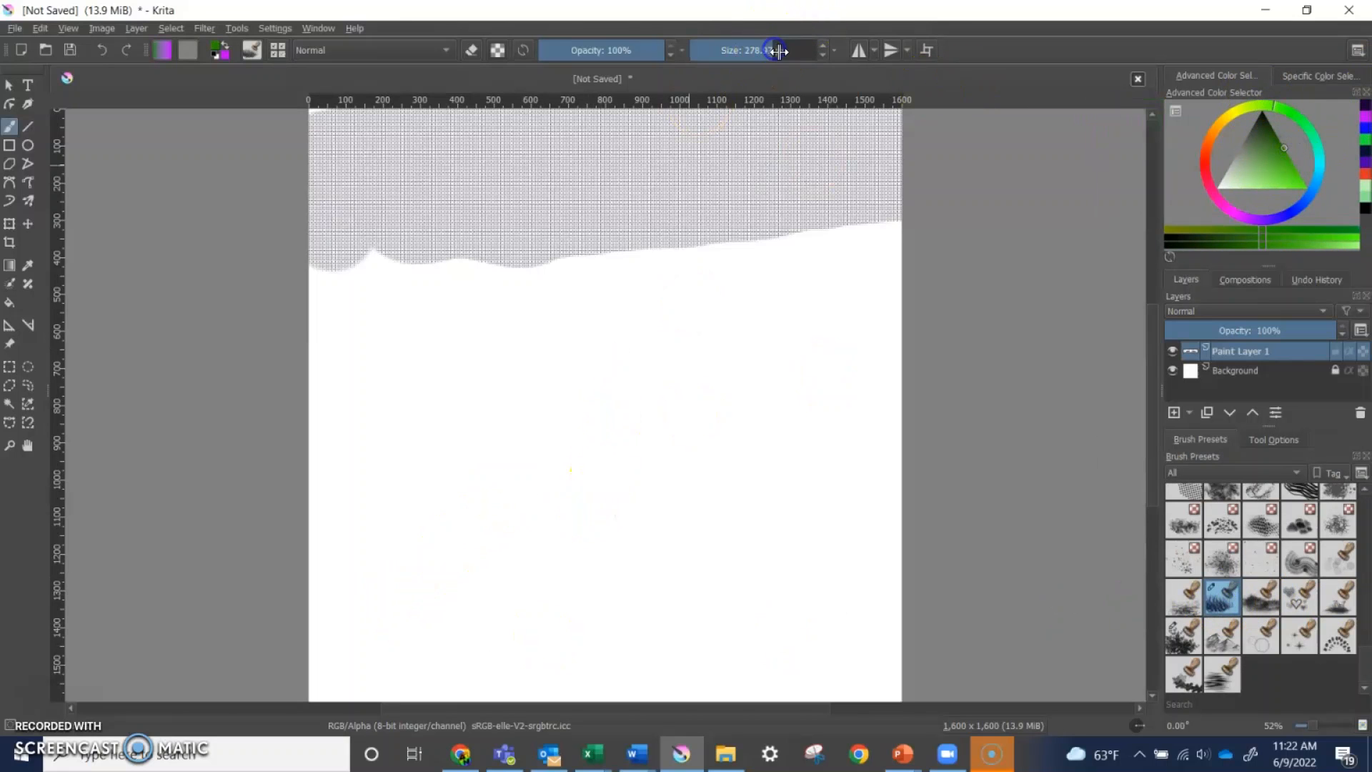
{"action": "left_click", "coordinate": [887, 661]}
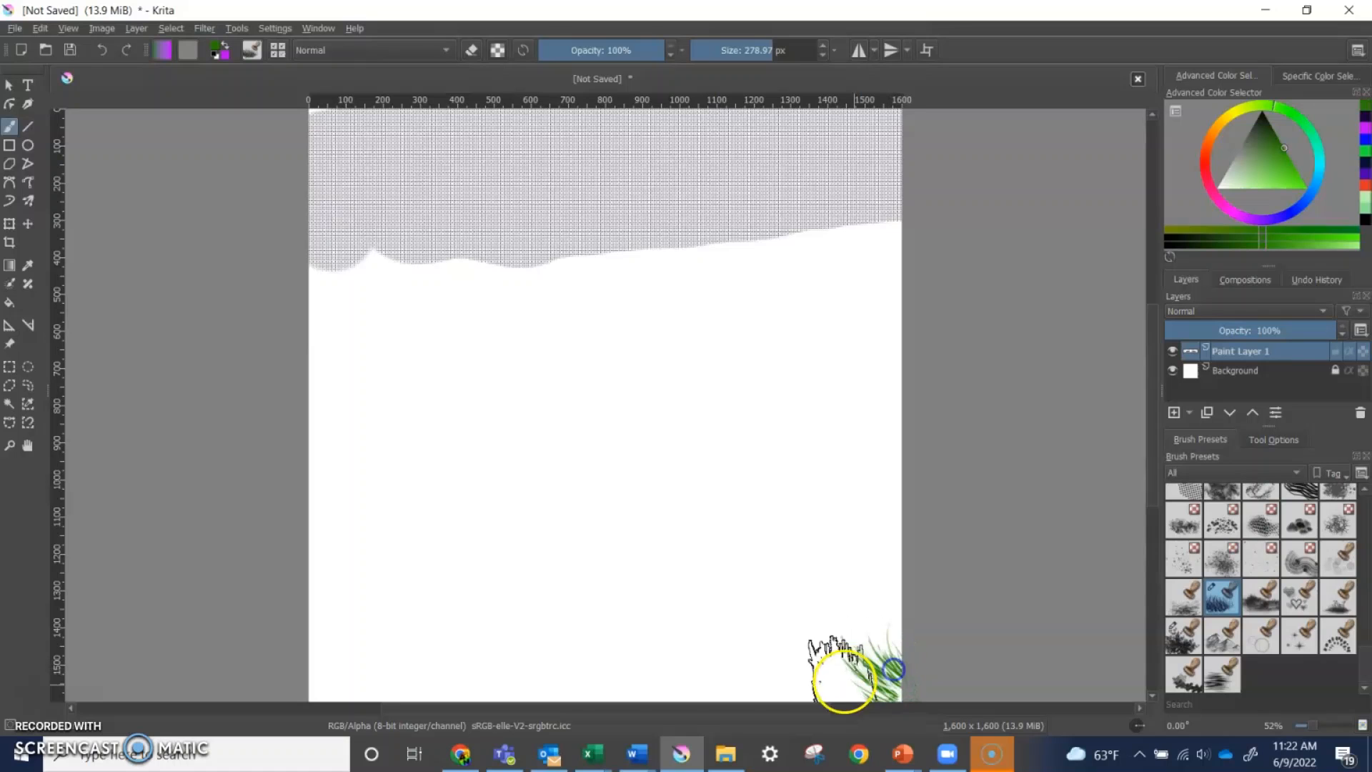
{"action": "left_click", "coordinate": [829, 674]}
{"action": "left_click", "coordinate": [715, 653]}
{"action": "left_click", "coordinate": [551, 647]}
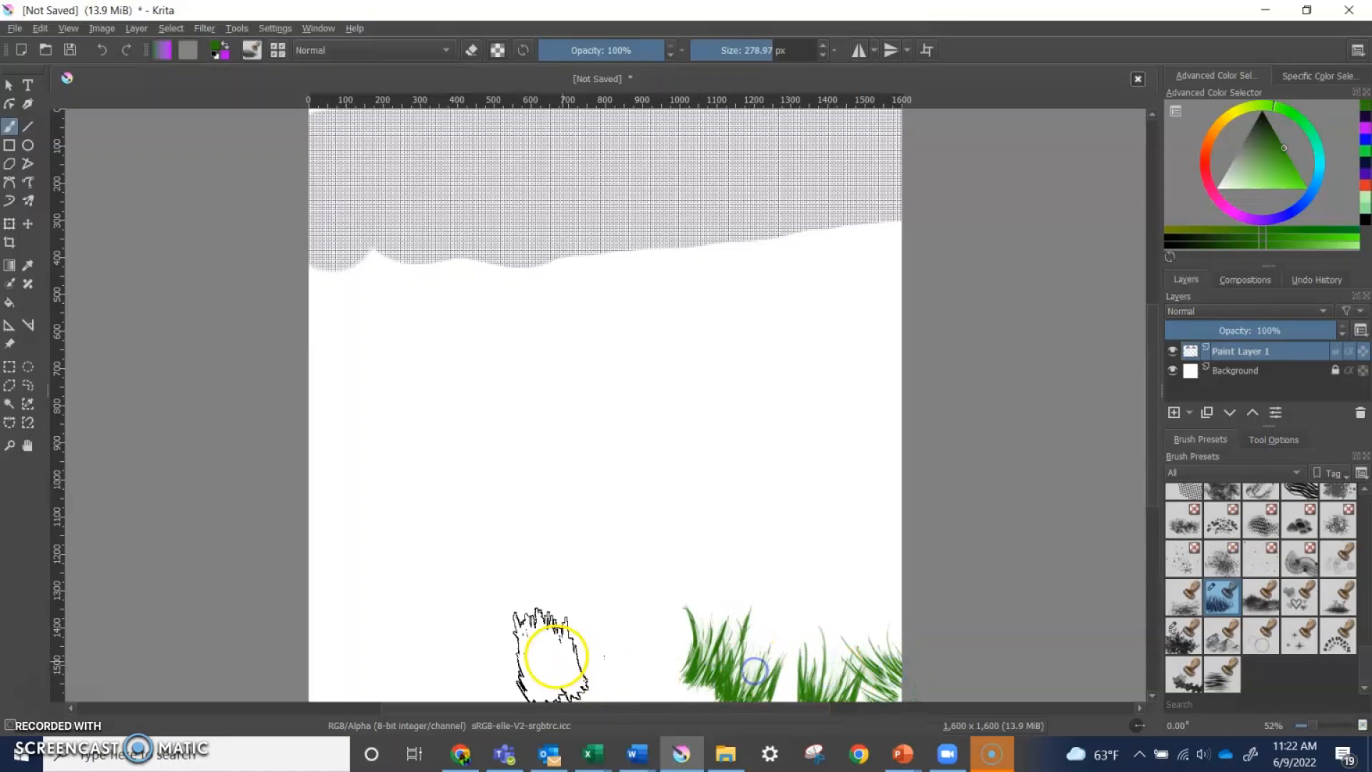
{"action": "left_click", "coordinate": [465, 640]}
{"action": "left_click", "coordinate": [520, 643]}
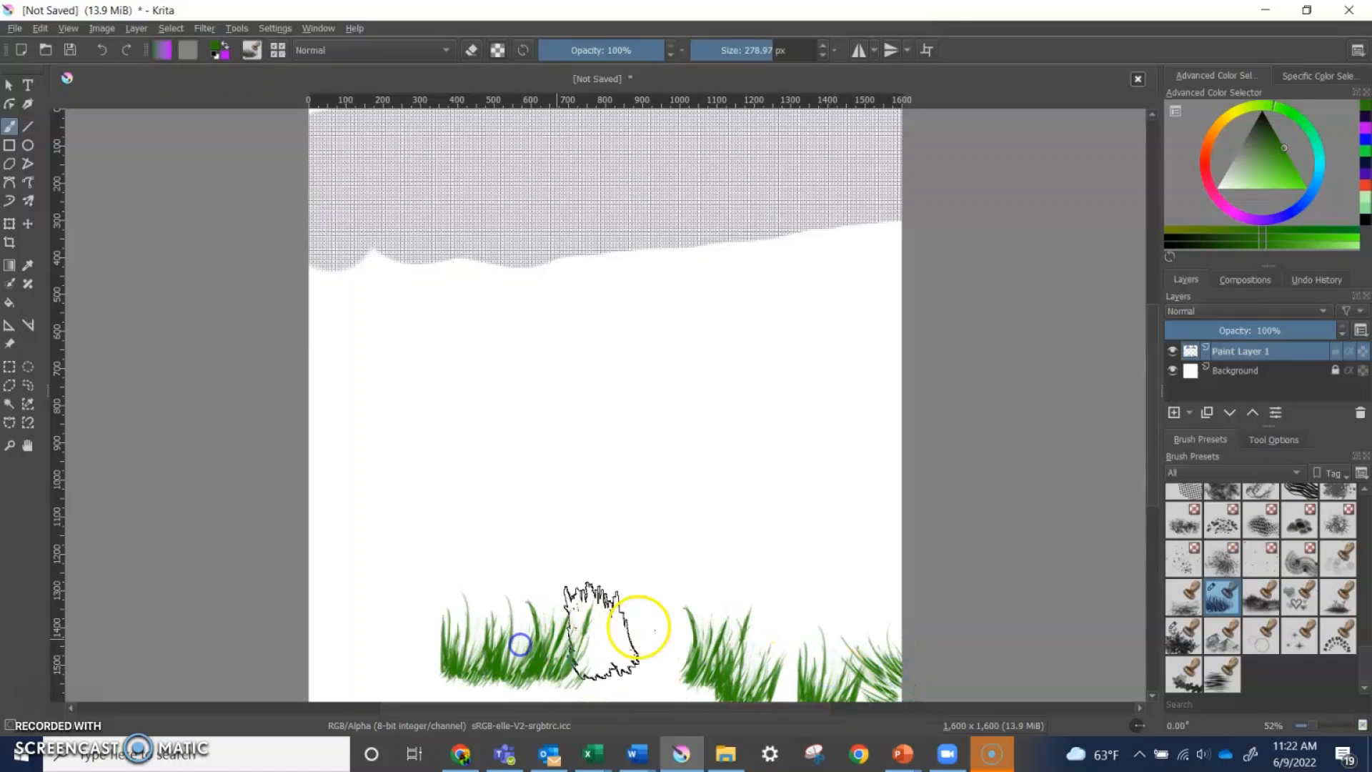
{"action": "left_click", "coordinate": [650, 646]}
{"action": "left_click", "coordinate": [615, 643]}
{"action": "left_click", "coordinate": [395, 636]}
{"action": "left_click", "coordinate": [353, 650]}
{"action": "left_click", "coordinate": [346, 676]}
{"action": "mouse_move", "coordinate": [396, 704]}
{"action": "left_mouse_down"}
{"action": "mouse_move", "coordinate": [457, 674]}
{"action": "mouse_move", "coordinate": [856, 681]}
{"action": "mouse_move", "coordinate": [886, 666]}
{"action": "mouse_move", "coordinate": [685, 638]}
{"action": "mouse_move", "coordinate": [851, 634]}
{"action": "mouse_move", "coordinate": [595, 643]}
{"action": "mouse_move", "coordinate": [495, 668]}
{"action": "mouse_move", "coordinate": [368, 649]}
{"action": "mouse_move", "coordinate": [316, 667]}
{"action": "mouse_move", "coordinate": [403, 703]}
{"action": "mouse_move", "coordinate": [773, 686]}
{"action": "mouse_move", "coordinate": [834, 672]}
{"action": "mouse_move", "coordinate": [353, 703]}
{"action": "mouse_move", "coordinate": [338, 628]}
{"action": "mouse_move", "coordinate": [624, 636]}
{"action": "mouse_move", "coordinate": [890, 589]}
{"action": "mouse_move", "coordinate": [338, 615]}
{"action": "mouse_move", "coordinate": [316, 641]}
{"action": "mouse_move", "coordinate": [330, 699]}
{"action": "mouse_move", "coordinate": [456, 679]}
{"action": "mouse_move", "coordinate": [780, 678]}
{"action": "mouse_move", "coordinate": [882, 664]}
{"action": "left_mouse_up"}
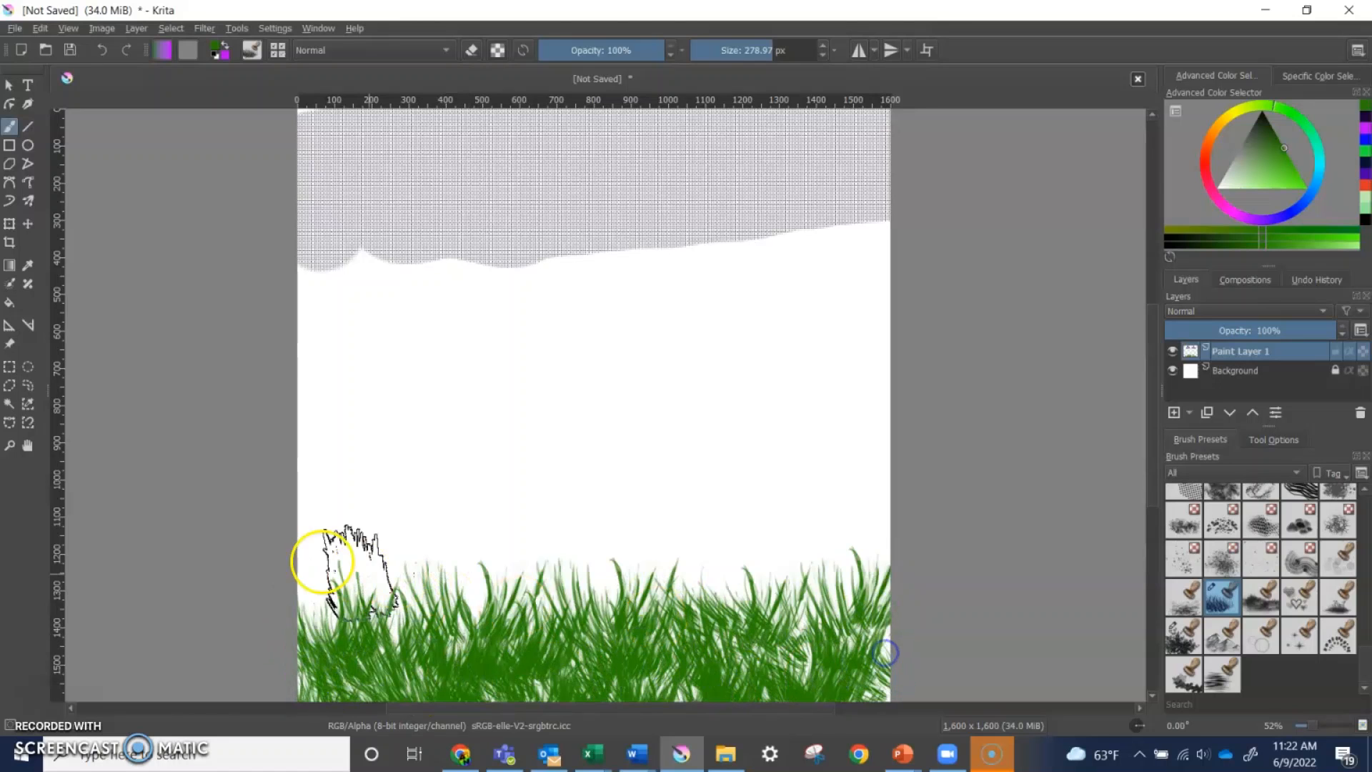
- Lighten the green and paint brighter grass over the lower part of the grass area
{"action": "left_click", "coordinate": [1285, 172]}
{"action": "left_click_drag", "start_coordinate": [873, 634], "coordinate": [869, 714]}
{"action": "mouse_move", "coordinate": [761, 659]}
{"action": "left_mouse_down"}
{"action": "mouse_move", "coordinate": [691, 678]}
{"action": "mouse_move", "coordinate": [531, 695]}
{"action": "mouse_move", "coordinate": [436, 693]}
{"action": "mouse_move", "coordinate": [374, 670]}
{"action": "mouse_move", "coordinate": [375, 651]}
{"action": "mouse_move", "coordinate": [604, 681]}
{"action": "mouse_move", "coordinate": [912, 681]}
{"action": "mouse_move", "coordinate": [840, 658]}
{"action": "left_mouse_up"}
{"action": "left_click_drag", "start_coordinate": [375, 681], "coordinate": [331, 685]}
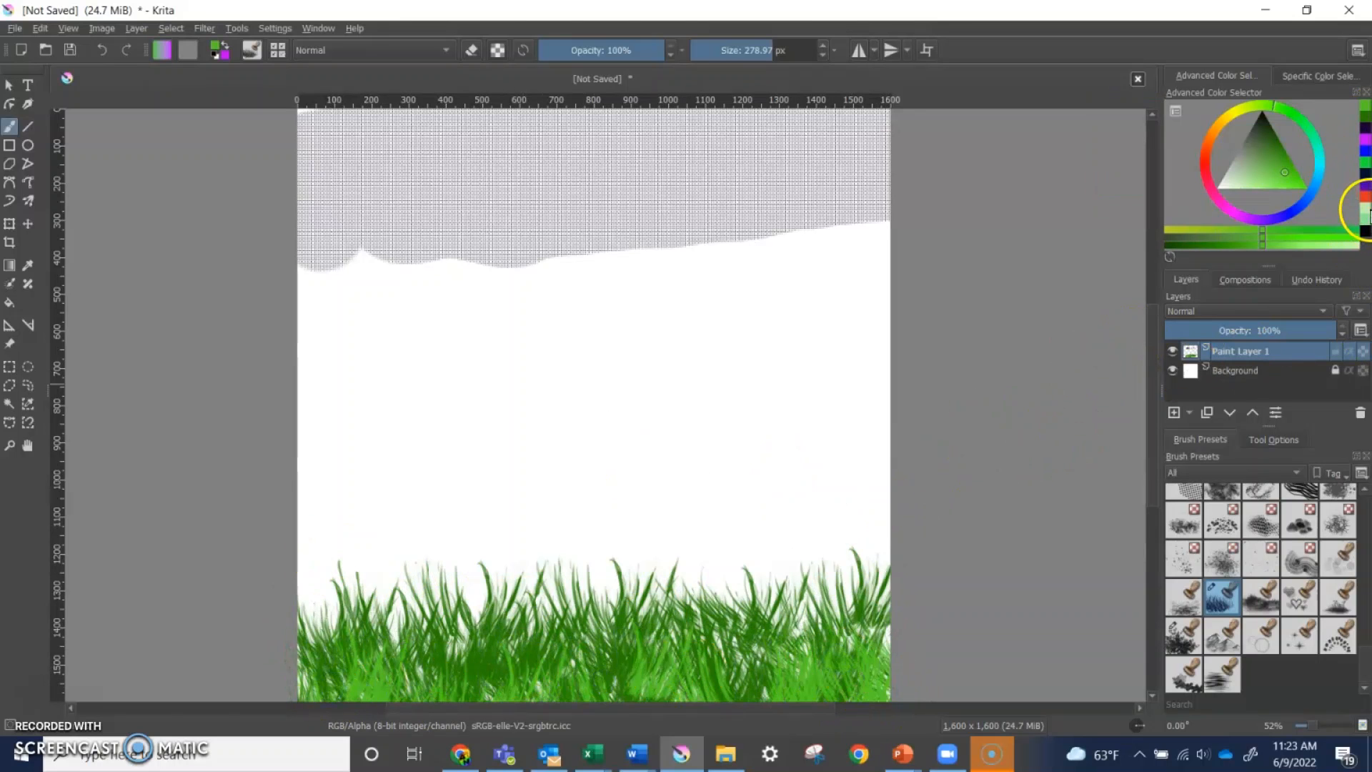
- Choose the m)_RGBA_05_Impasto-details brush preset for the next texture
{"action": "mouse_move", "coordinate": [1150, 353]}
{"action": "left_mouse_down"}
{"action": "mouse_move", "coordinate": [1152, 379]}
{"action": "mouse_move", "coordinate": [1158, 350]}
{"action": "left_mouse_up"}
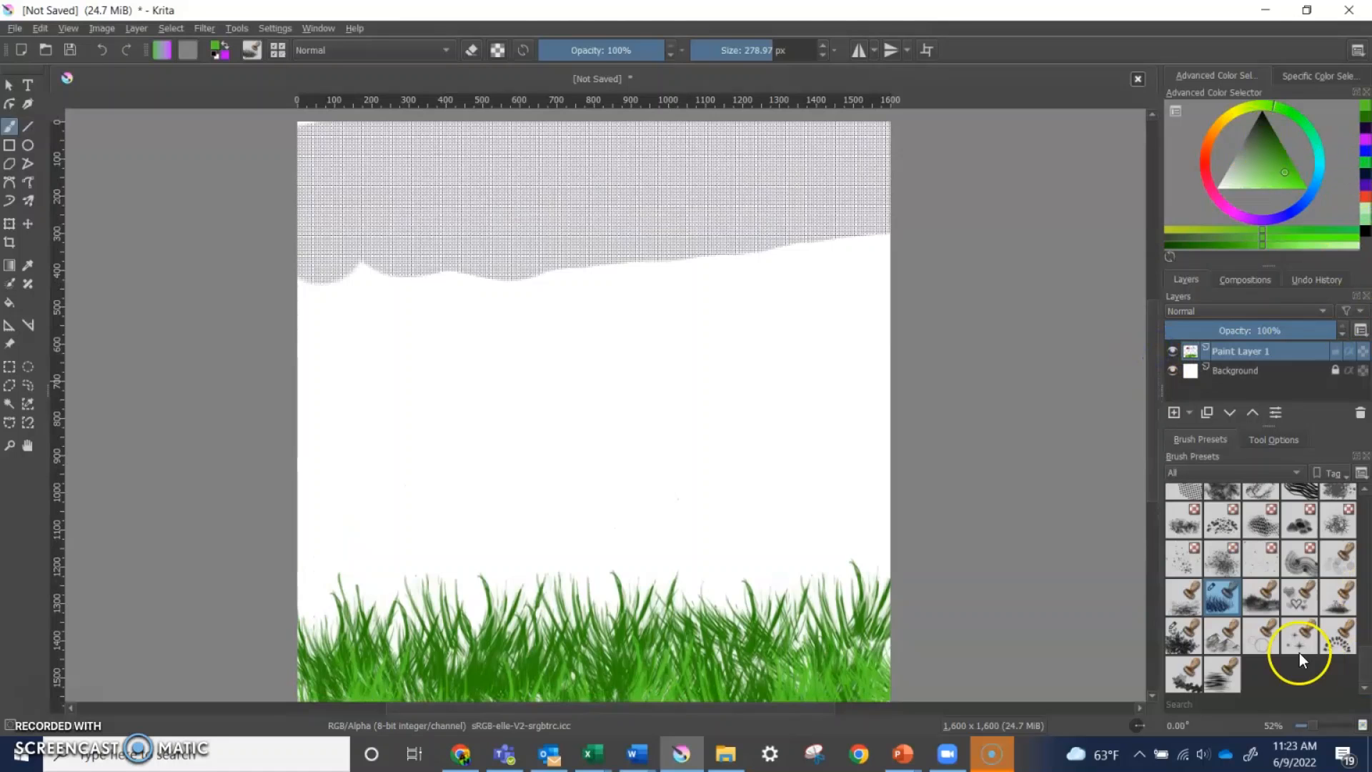
{"action": "scroll", "coordinate": [1271, 594], "scroll_direction": "up", "scroll_amount": 5}
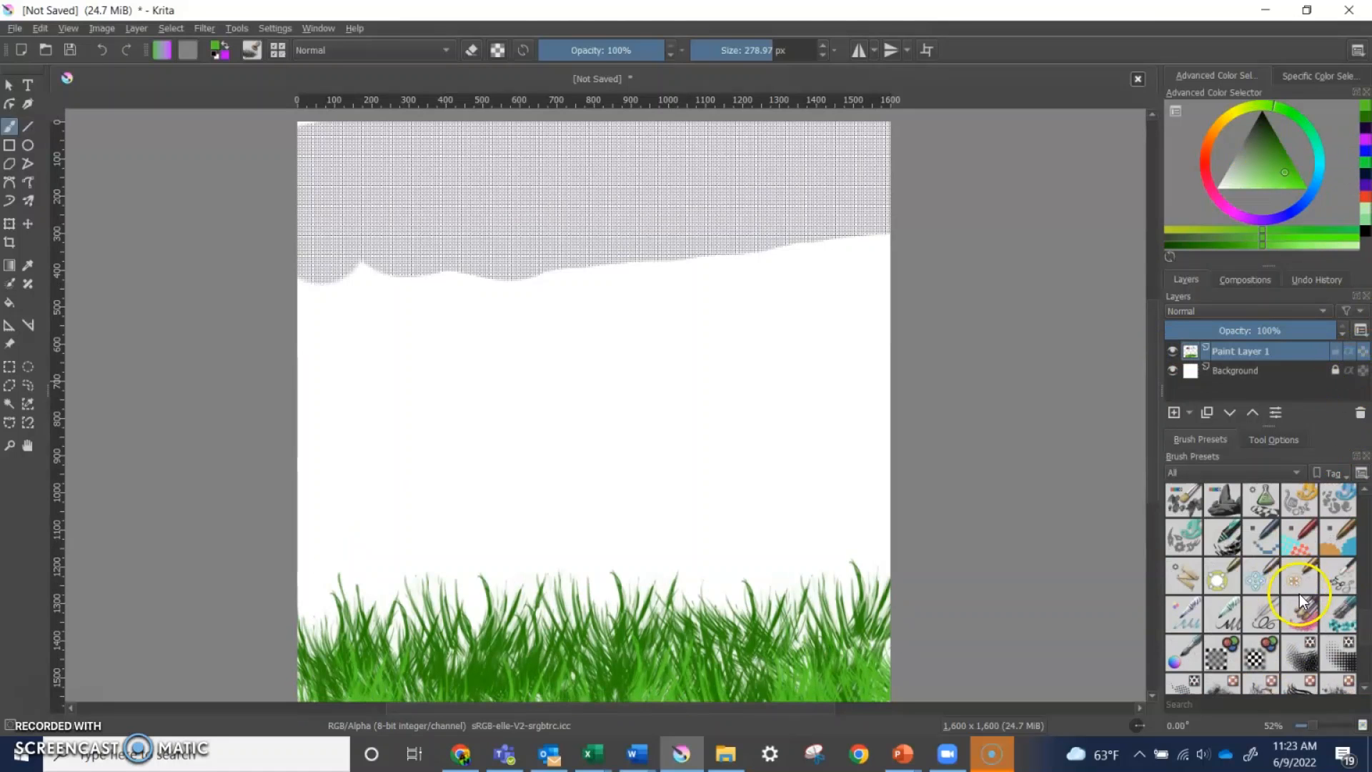
{"action": "scroll", "coordinate": [1290, 584], "scroll_direction": "up", "scroll_amount": 3}
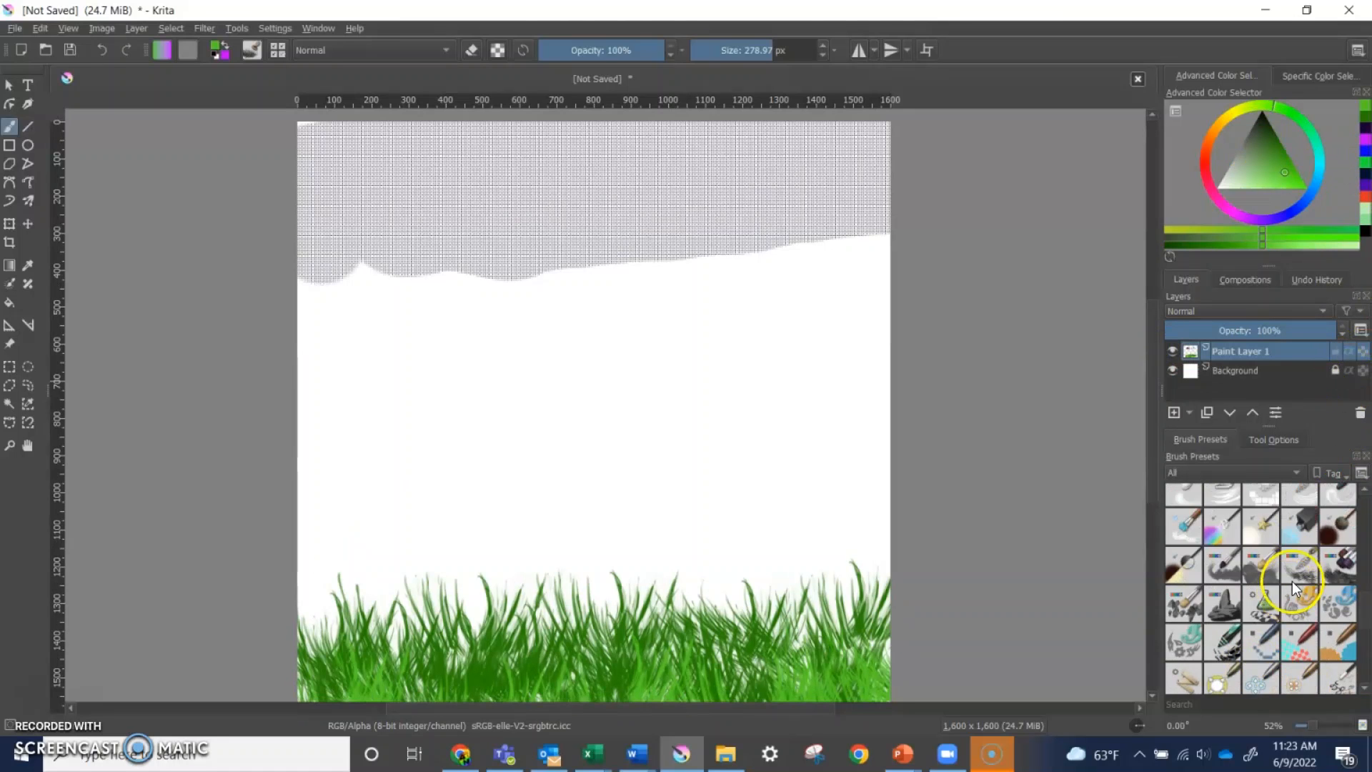
{"action": "left_click", "coordinate": [1222, 598]}
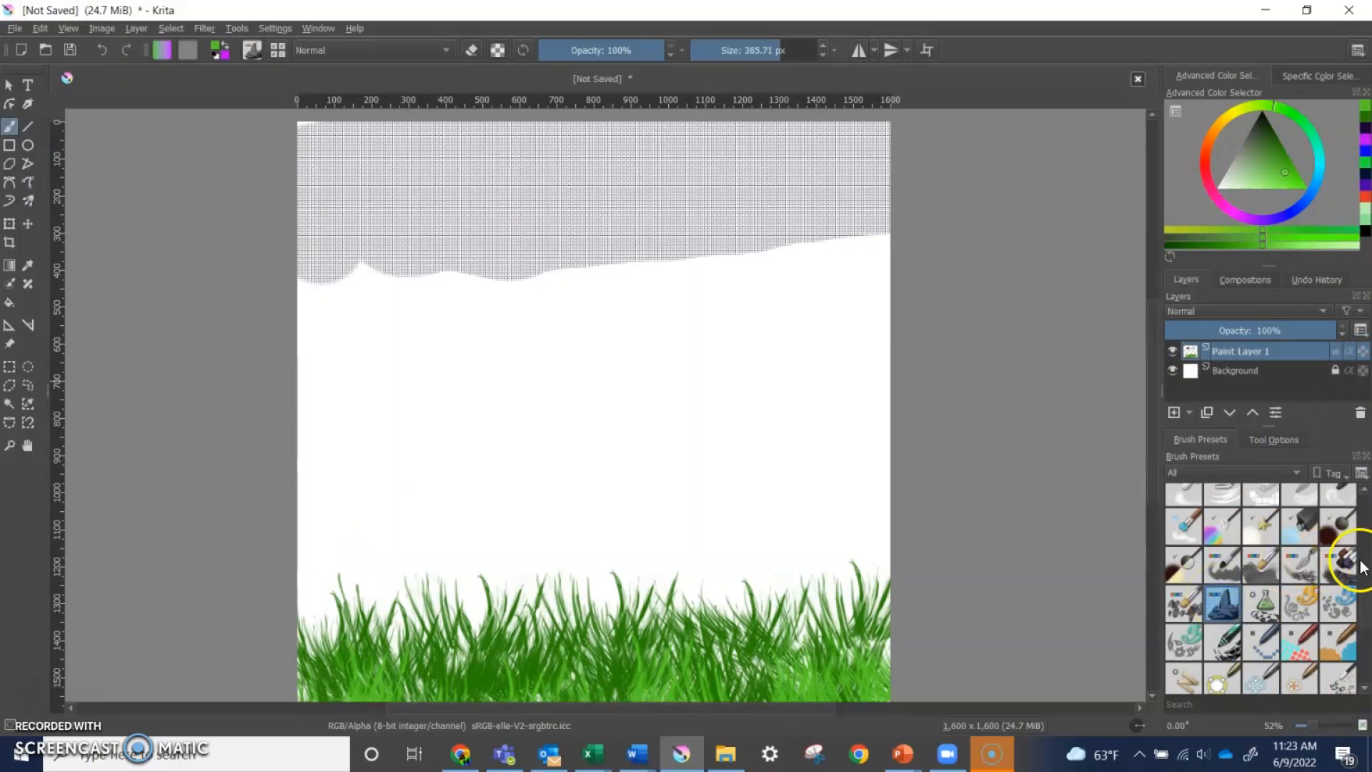
{"action": "left_click", "coordinate": [1232, 569]}
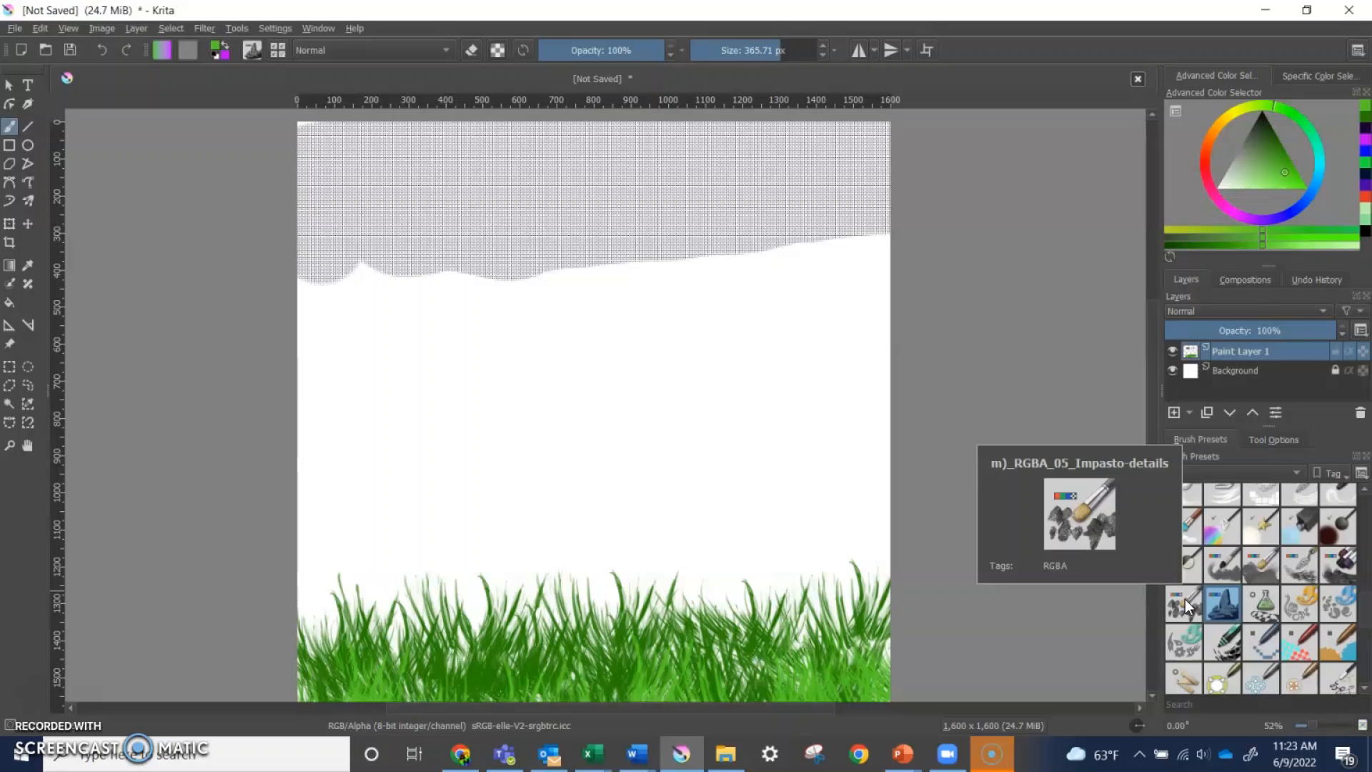
{"action": "left_click", "coordinate": [1185, 606]}
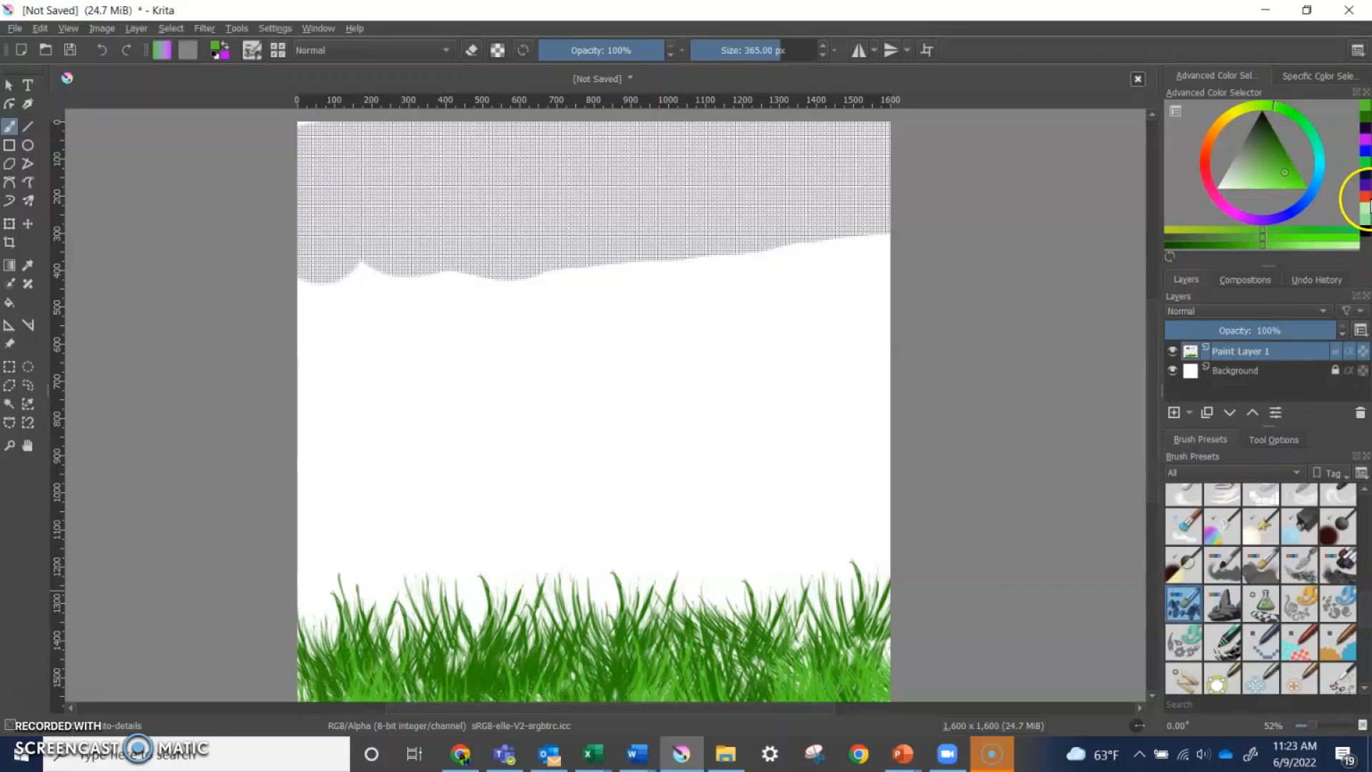
- Paint a bright purple impasto band across the full canvas width, in the white space between the patterned area and the grass
{"action": "left_click", "coordinate": [1364, 140]}
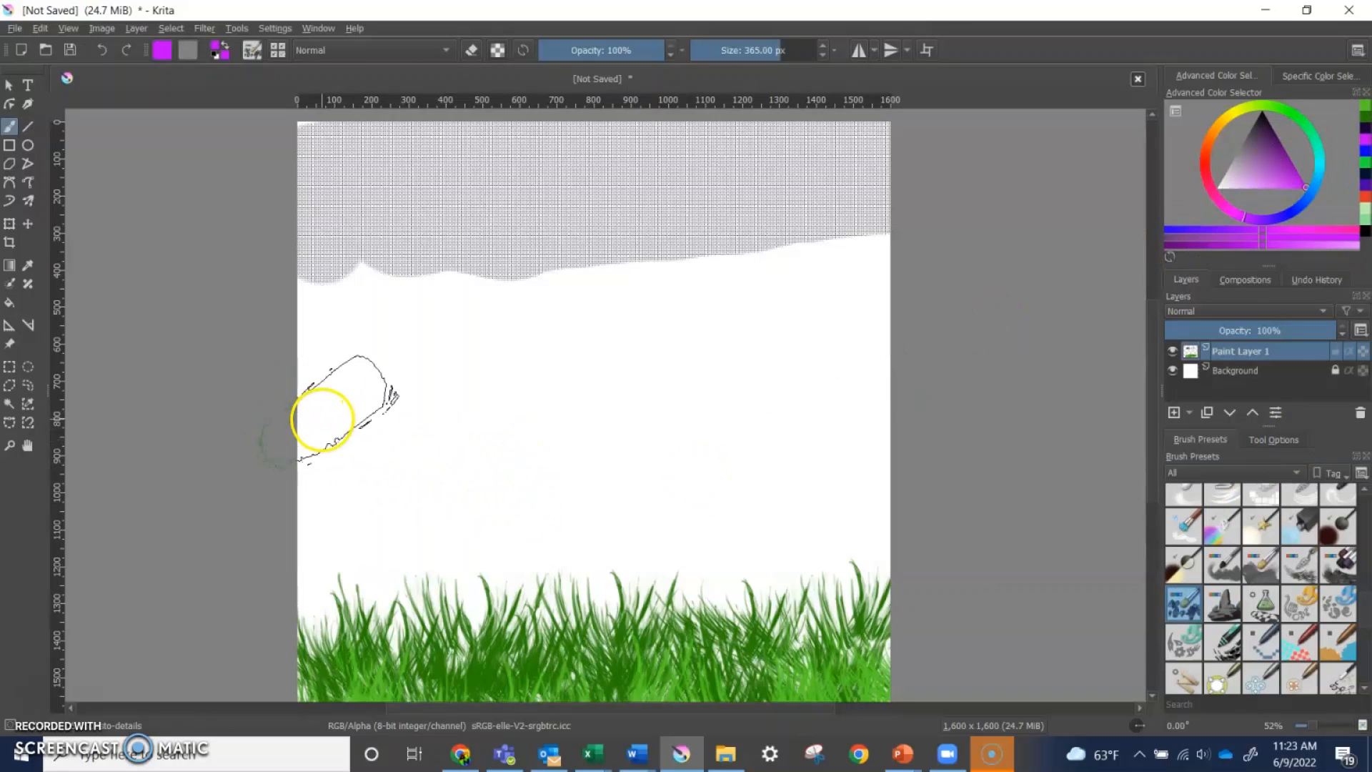
{"action": "mouse_move", "coordinate": [320, 427]}
{"action": "left_mouse_down"}
{"action": "mouse_move", "coordinate": [363, 404]}
{"action": "mouse_move", "coordinate": [390, 428]}
{"action": "mouse_move", "coordinate": [434, 401]}
{"action": "mouse_move", "coordinate": [499, 449]}
{"action": "mouse_move", "coordinate": [535, 421]}
{"action": "mouse_move", "coordinate": [686, 460]}
{"action": "mouse_move", "coordinate": [770, 424]}
{"action": "left_mouse_up"}
{"action": "mouse_move", "coordinate": [867, 459]}
{"action": "left_mouse_down"}
{"action": "mouse_move", "coordinate": [781, 466]}
{"action": "mouse_move", "coordinate": [719, 490]}
{"action": "mouse_move", "coordinate": [524, 489]}
{"action": "mouse_move", "coordinate": [538, 485]}
{"action": "mouse_move", "coordinate": [555, 510]}
{"action": "mouse_move", "coordinate": [446, 471]}
{"action": "mouse_move", "coordinate": [291, 450]}
{"action": "left_mouse_up"}
{"action": "mouse_move", "coordinate": [523, 473]}
{"action": "left_mouse_down"}
{"action": "mouse_move", "coordinate": [594, 469]}
{"action": "mouse_move", "coordinate": [606, 505]}
{"action": "mouse_move", "coordinate": [884, 420]}
{"action": "mouse_move", "coordinate": [604, 382]}
{"action": "mouse_move", "coordinate": [479, 406]}
{"action": "mouse_move", "coordinate": [419, 380]}
{"action": "mouse_move", "coordinate": [339, 388]}
{"action": "mouse_move", "coordinate": [266, 427]}
{"action": "mouse_move", "coordinate": [249, 459]}
{"action": "mouse_move", "coordinate": [373, 491]}
{"action": "mouse_move", "coordinate": [631, 474]}
{"action": "mouse_move", "coordinate": [756, 504]}
{"action": "mouse_move", "coordinate": [855, 480]}
{"action": "mouse_move", "coordinate": [947, 522]}
{"action": "mouse_move", "coordinate": [973, 500]}
{"action": "mouse_move", "coordinate": [846, 398]}
{"action": "mouse_move", "coordinate": [866, 393]}
{"action": "mouse_move", "coordinate": [723, 380]}
{"action": "mouse_move", "coordinate": [573, 394]}
{"action": "mouse_move", "coordinate": [522, 377]}
{"action": "mouse_move", "coordinate": [269, 406]}
{"action": "mouse_move", "coordinate": [297, 506]}
{"action": "mouse_move", "coordinate": [597, 513]}
{"action": "mouse_move", "coordinate": [967, 484]}
{"action": "left_mouse_up"}
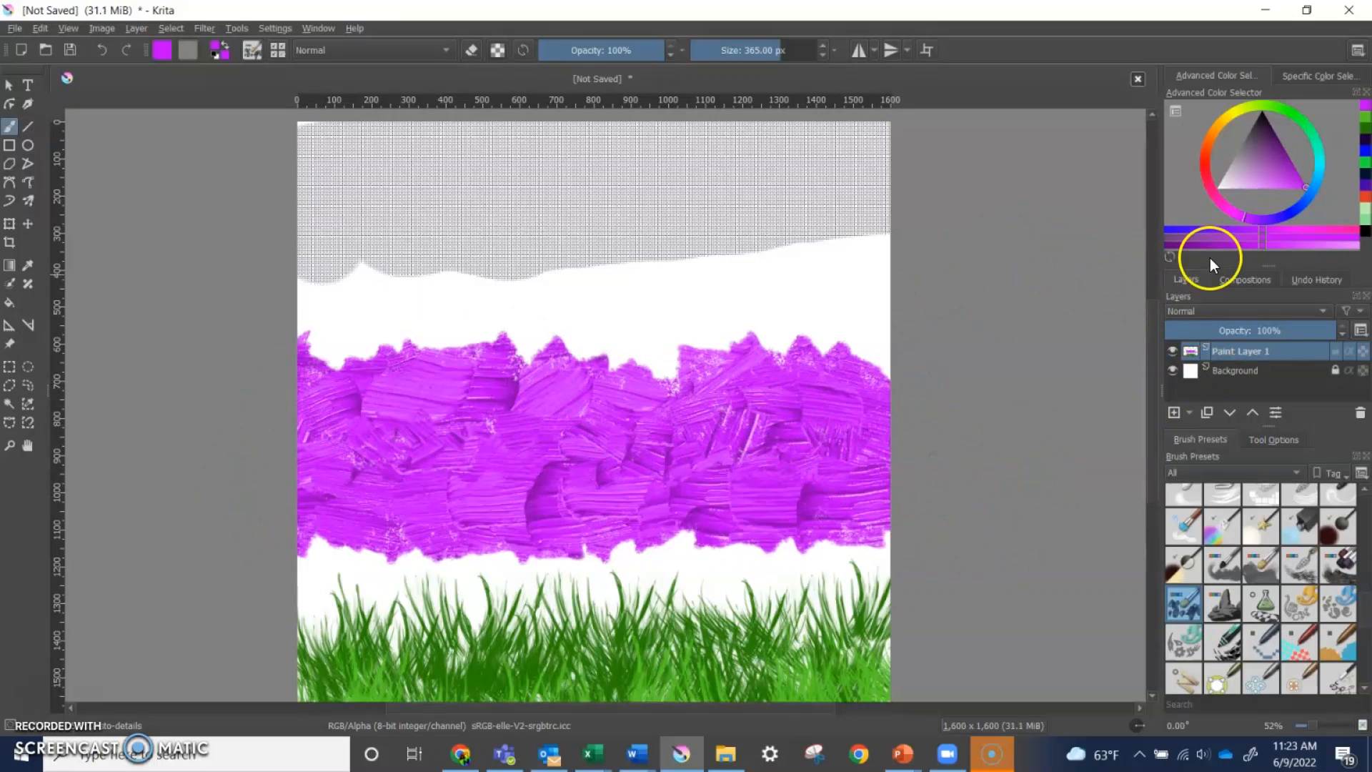
- Start saving the document under a new name, "texture sampler" followed by the author's surname, with JPEG image as the file type
{"action": "mouse_move", "coordinate": [1156, 318]}
{"action": "left_mouse_down"}
{"action": "mouse_move", "coordinate": [1158, 335]}
{"action": "mouse_move", "coordinate": [1166, 327]}
{"action": "left_mouse_up"}
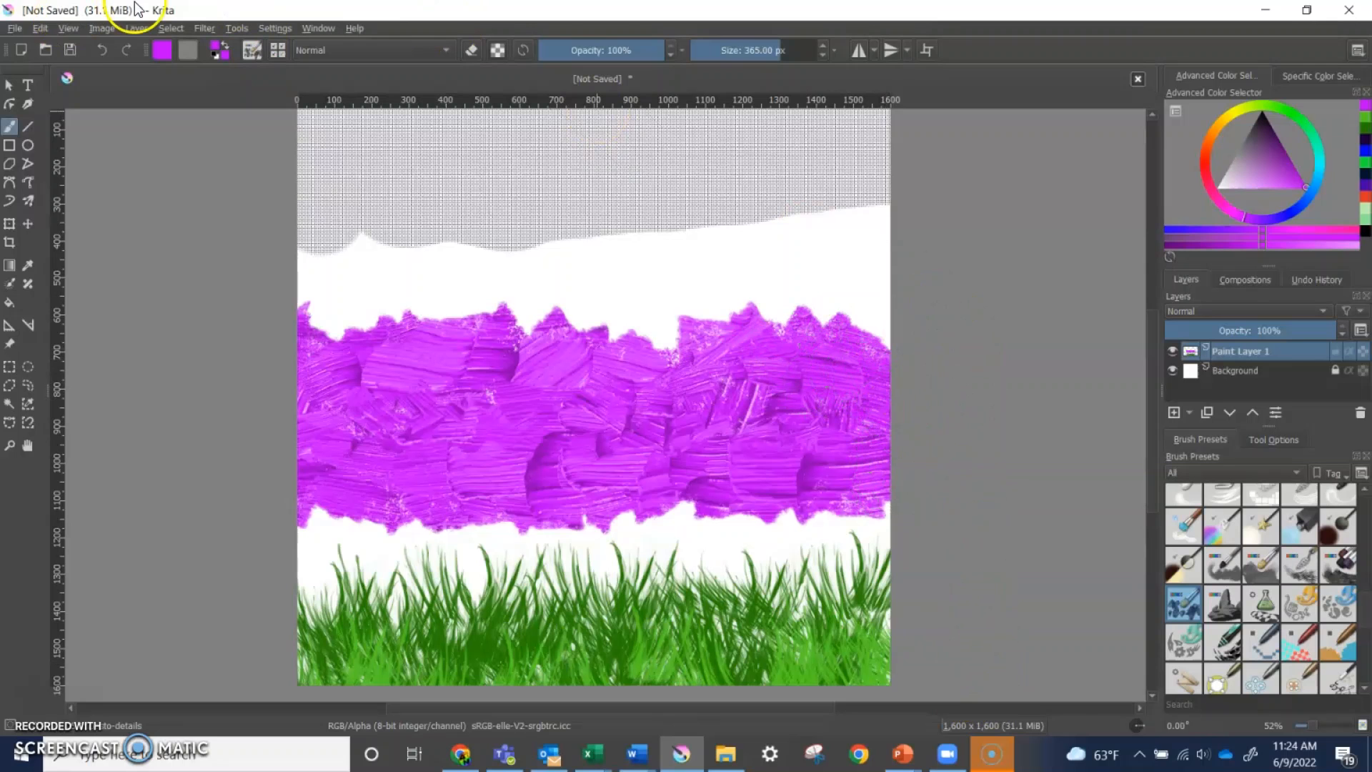
{"action": "left_click", "coordinate": [14, 29]}
{"action": "left_click", "coordinate": [62, 112]}
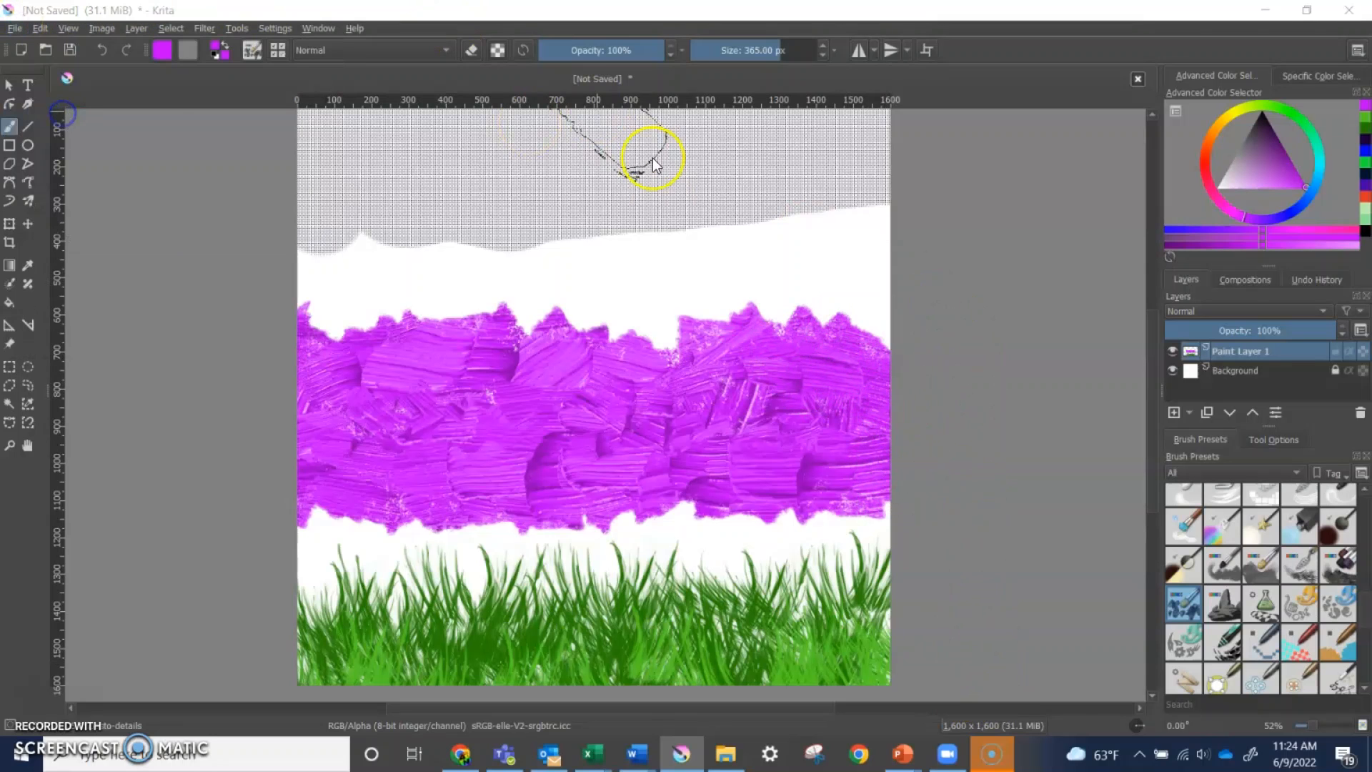
{"action": "type", "text": "tex"}
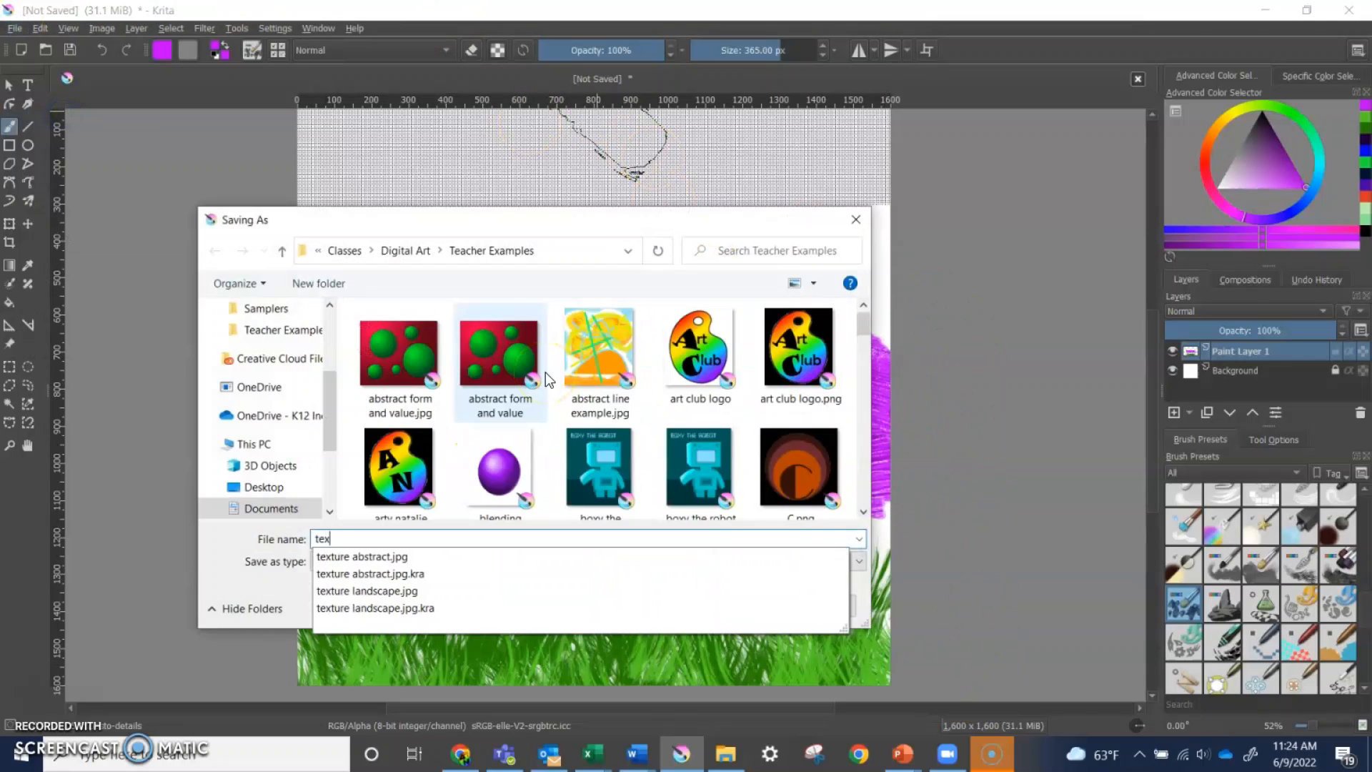
{"action": "type", "text": "ture sampler Lintner"}
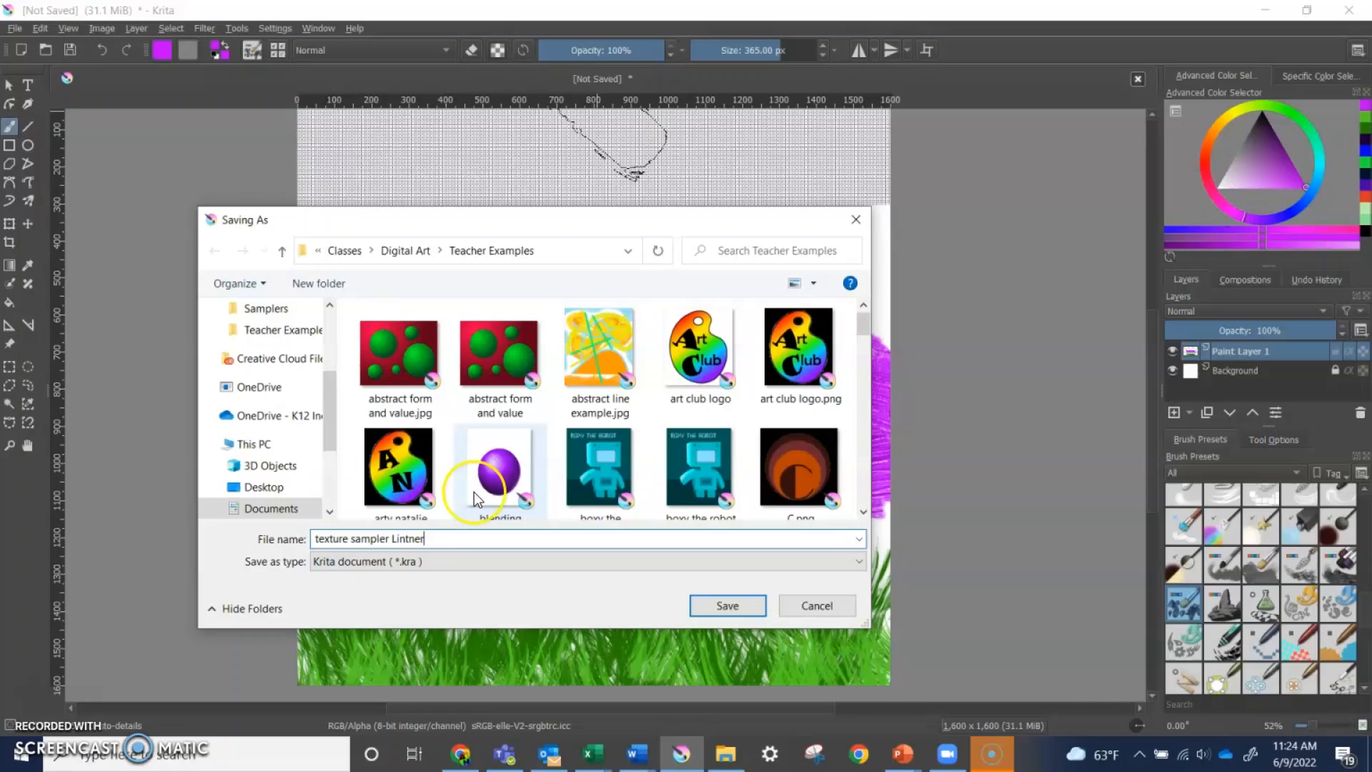
{"action": "left_click", "coordinate": [431, 559]}
{"action": "key", "text": "j"}
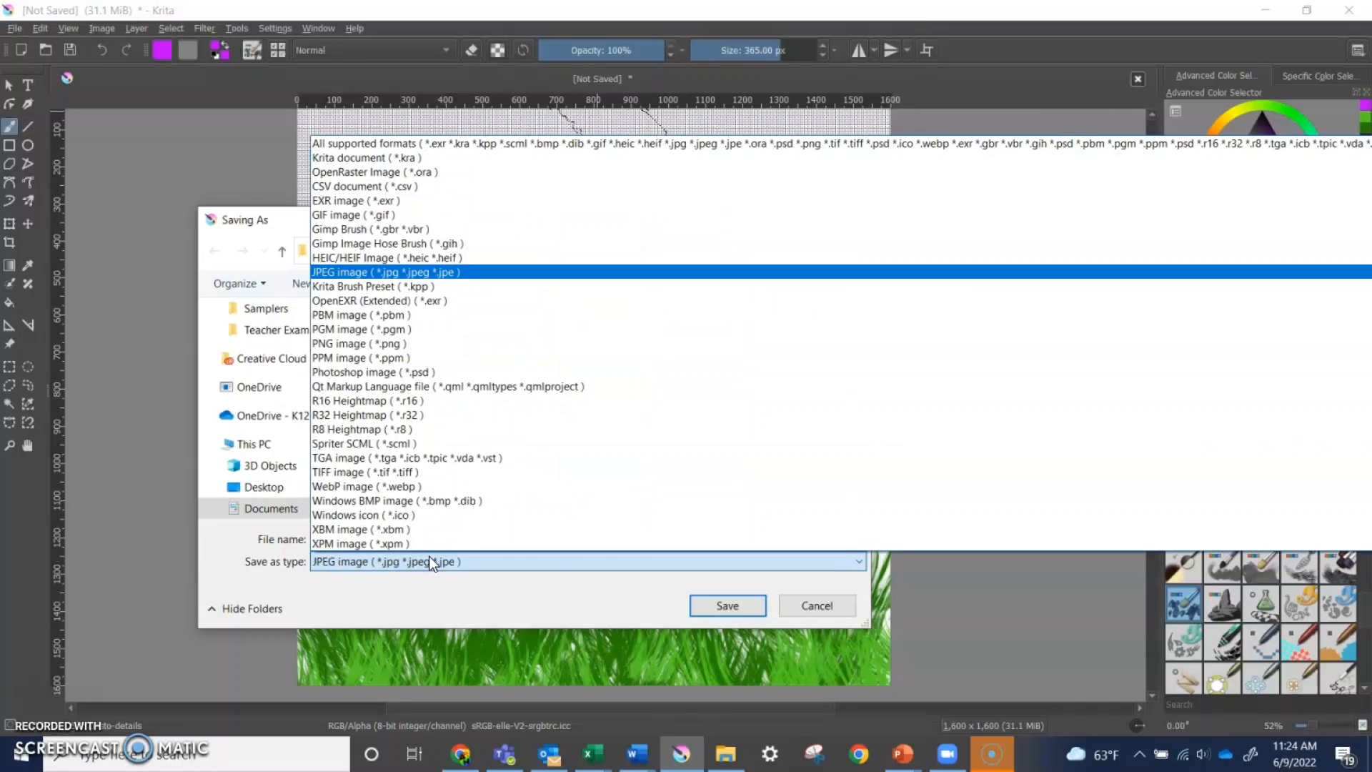
- Save the JPEG at 80% quality with the ICC profile, also saving the image as a Krita file
{"action": "left_click", "coordinate": [719, 606]}
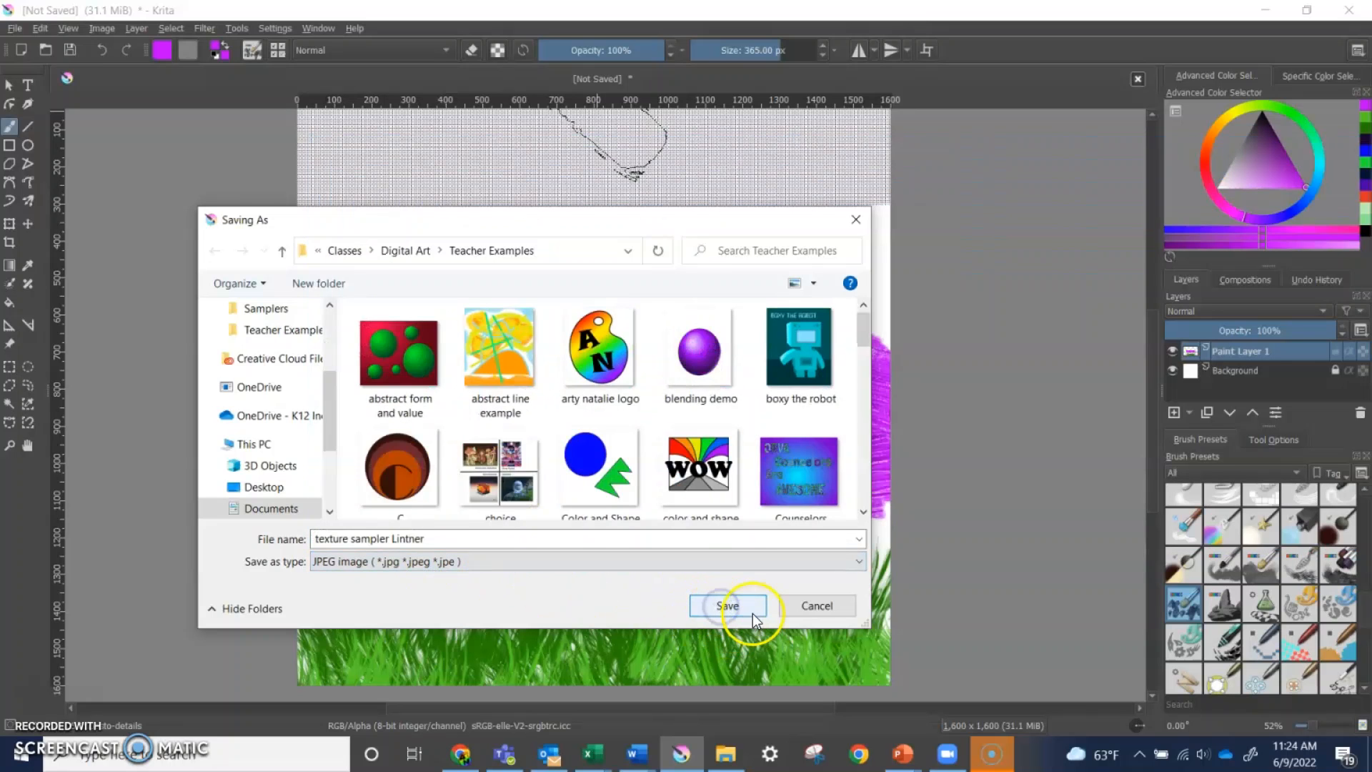
{"action": "left_click", "coordinate": [746, 605]}
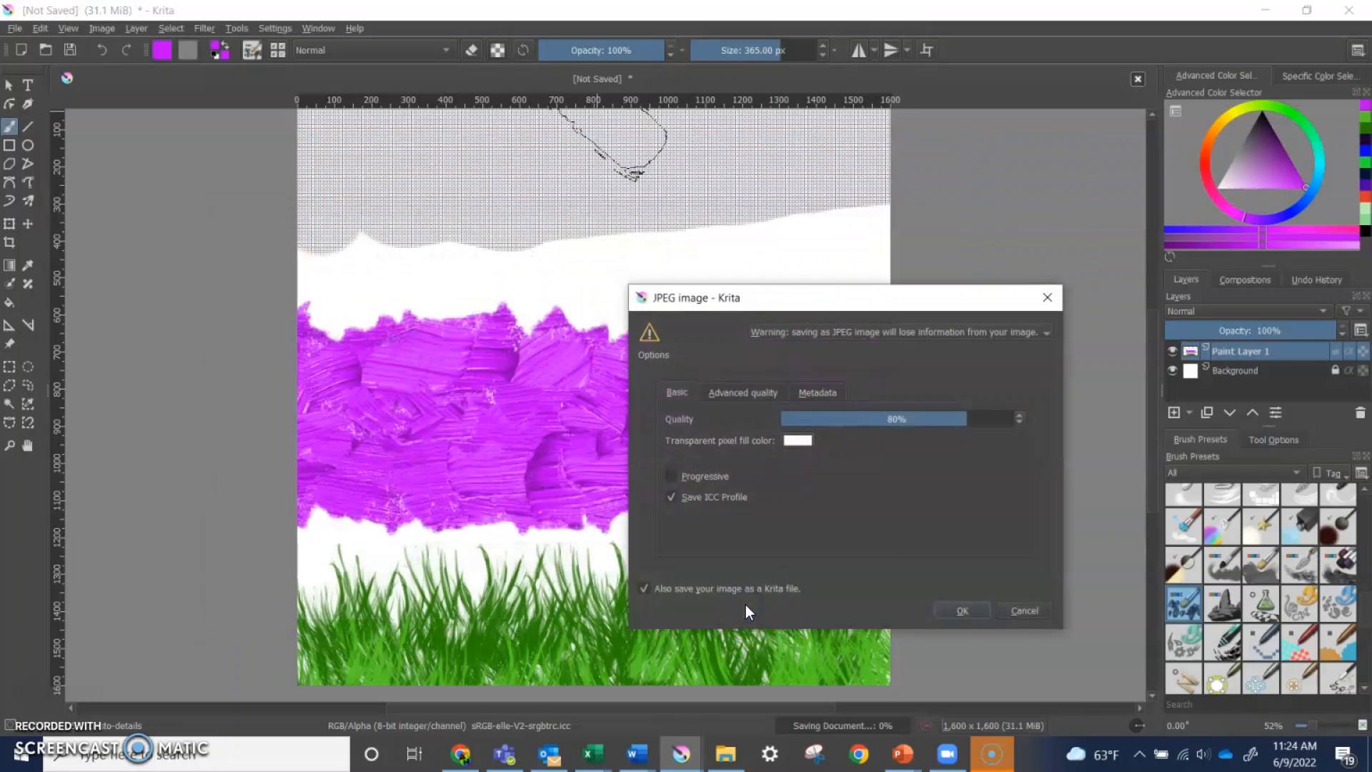
{"action": "left_click", "coordinate": [958, 611]}
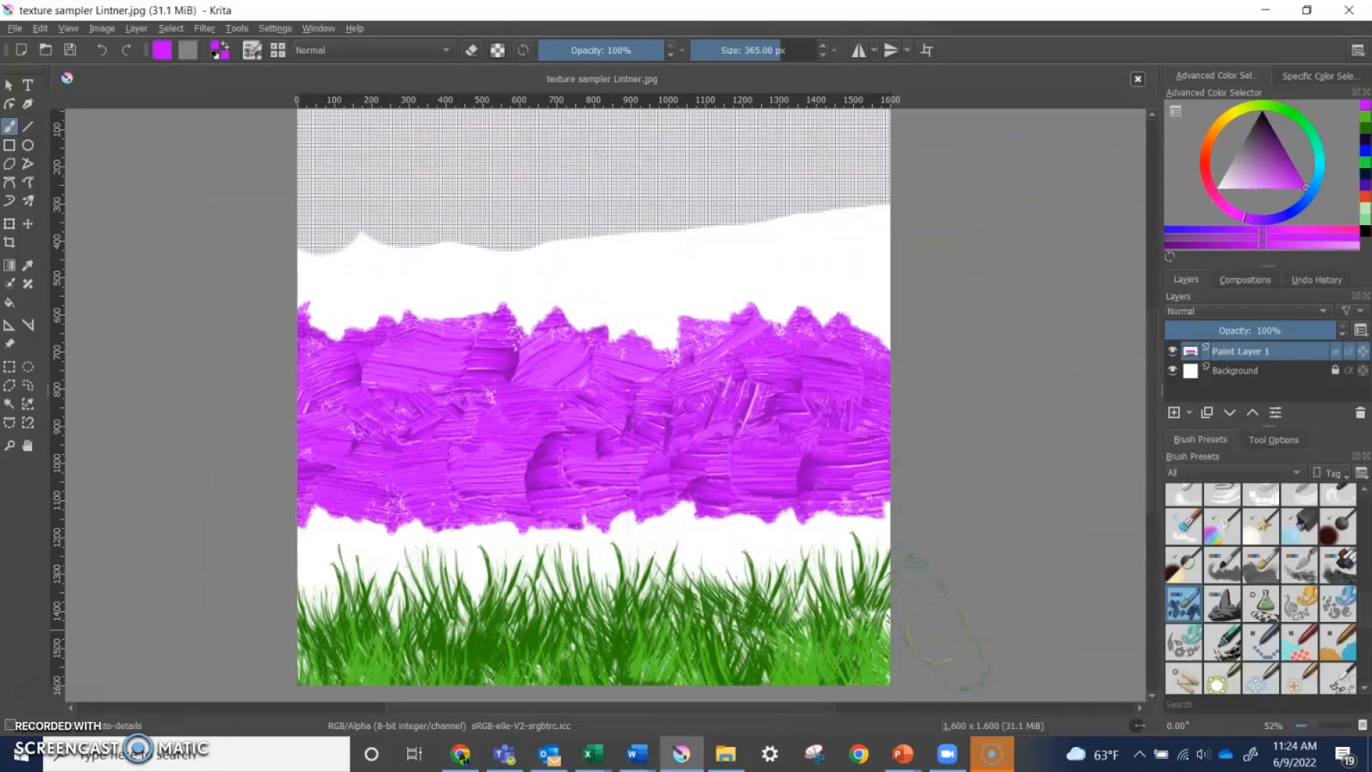